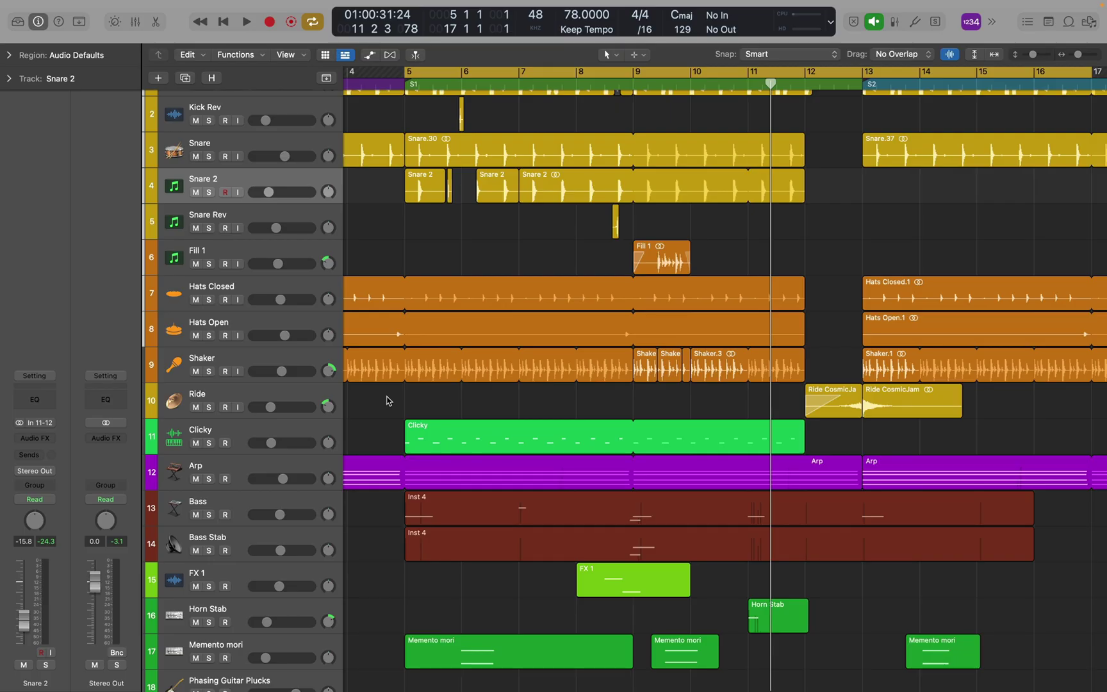
Assign the shortcut Option-Command-comma to the Open Audio Settings key command.
key(alt+k)
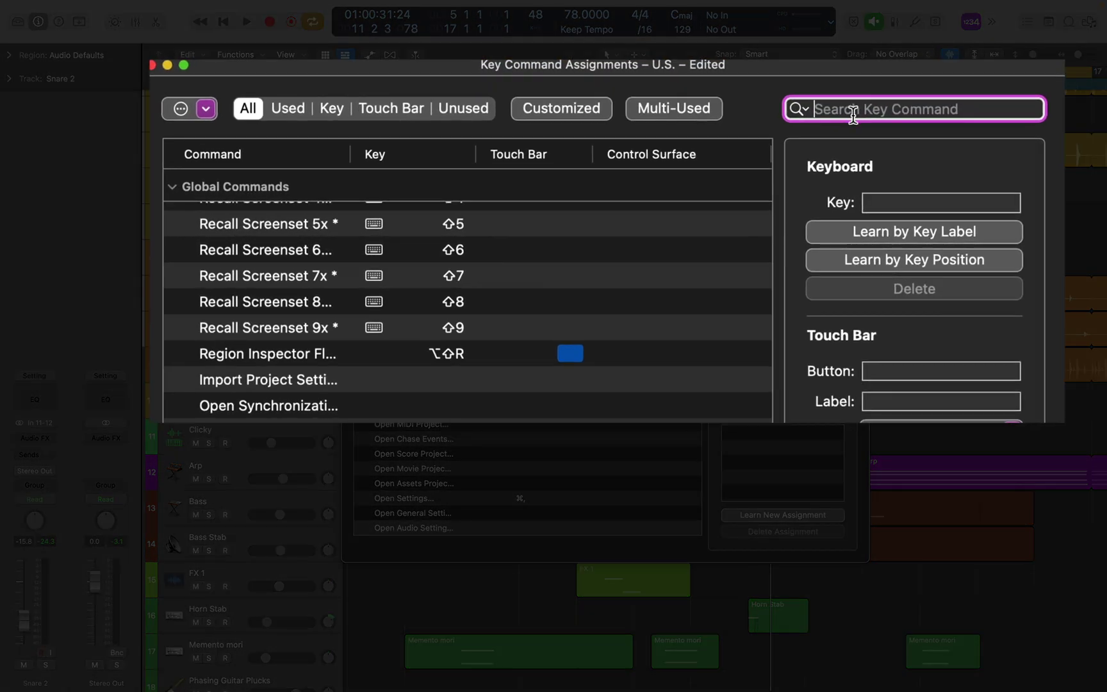
text(audio)
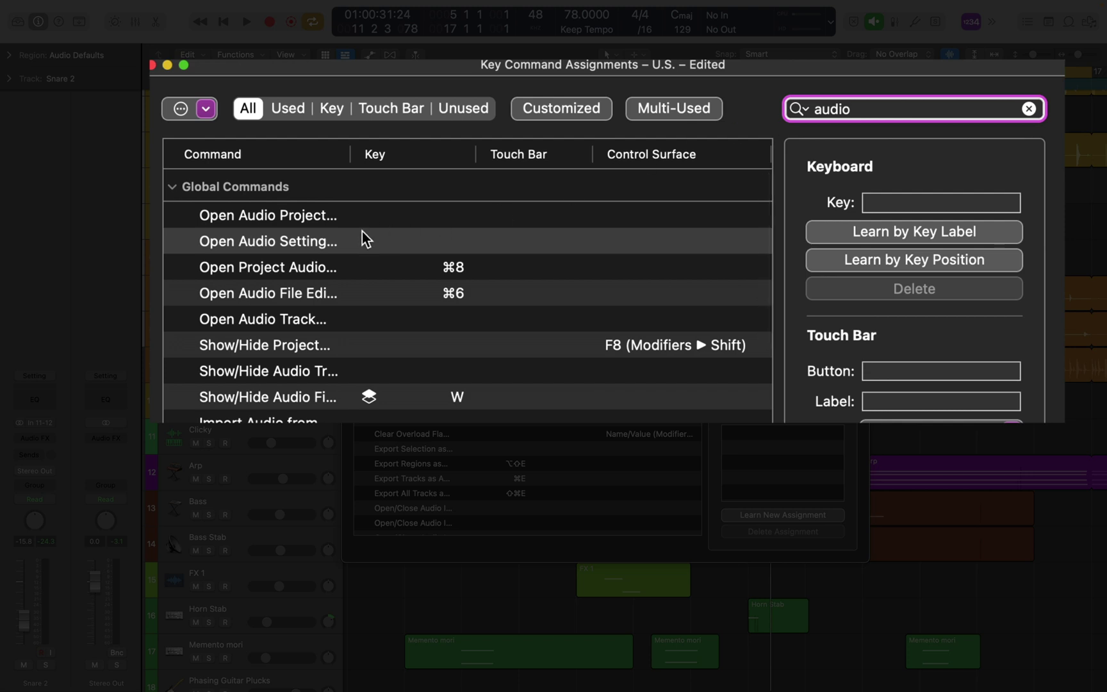
click(326, 247)
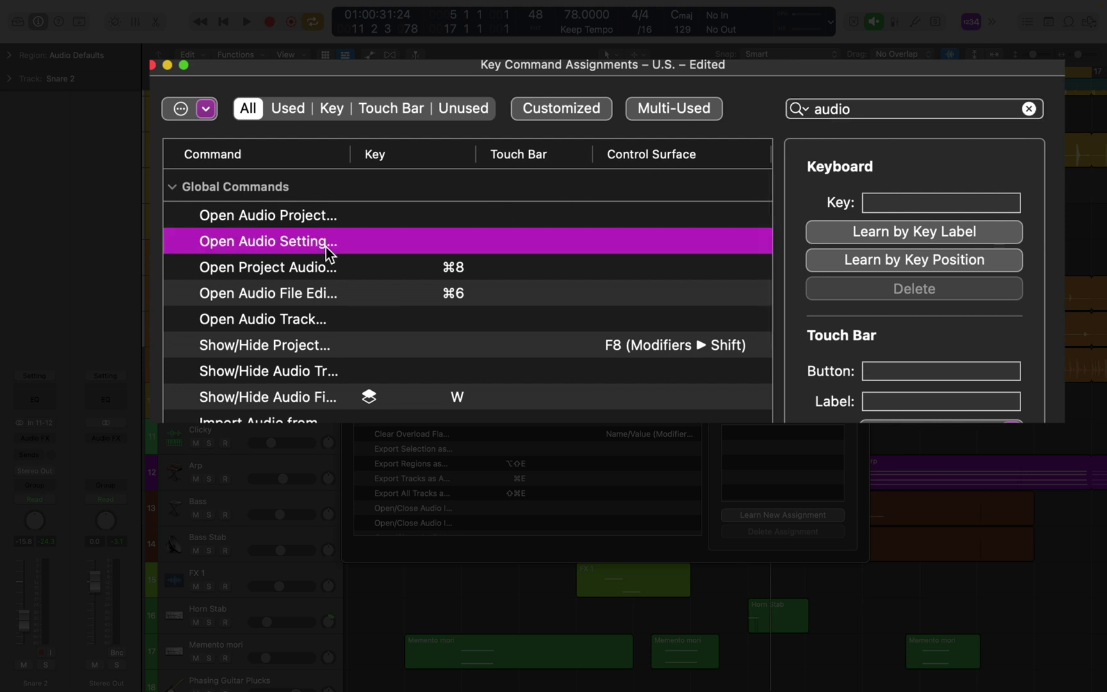
click(844, 231)
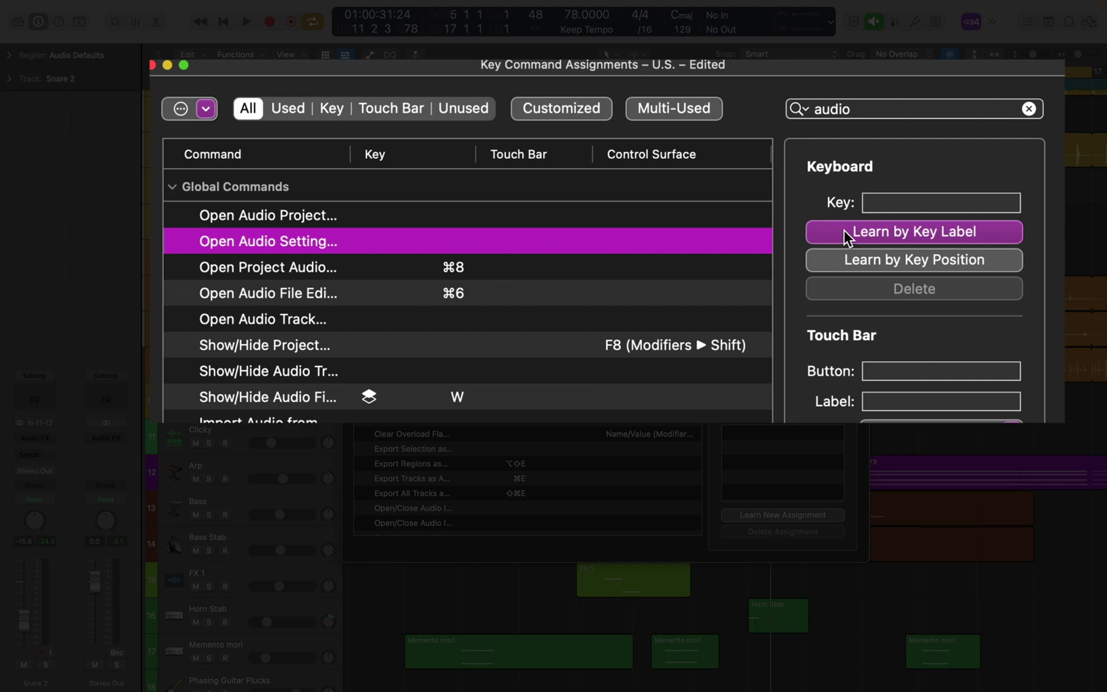
click(900, 203)
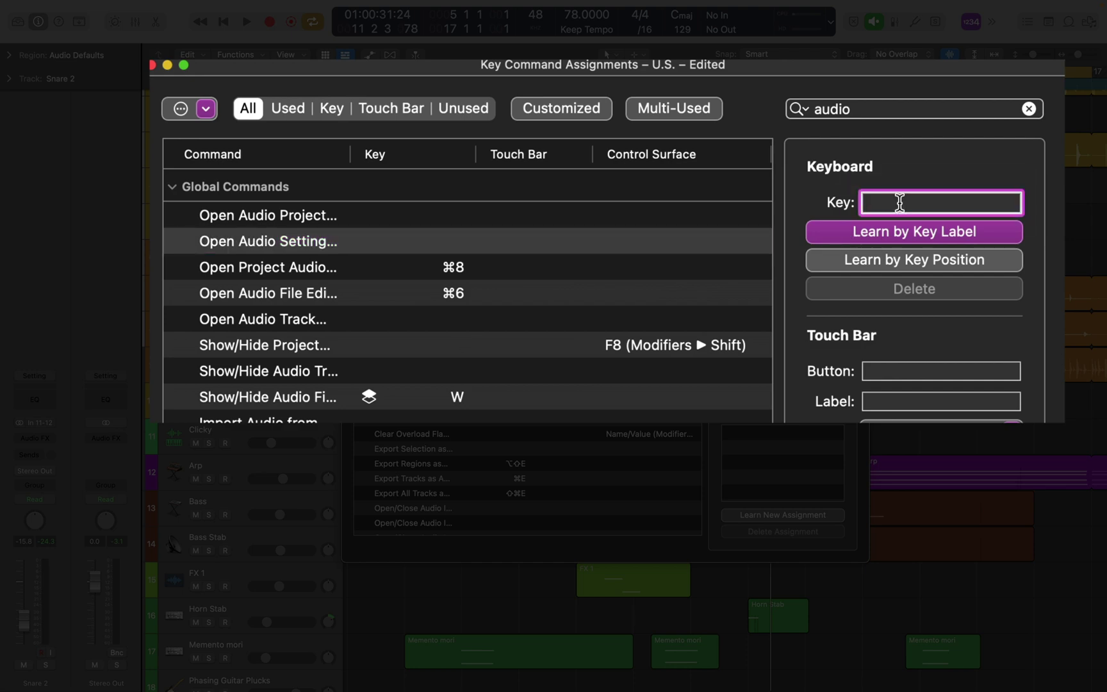
key(super)
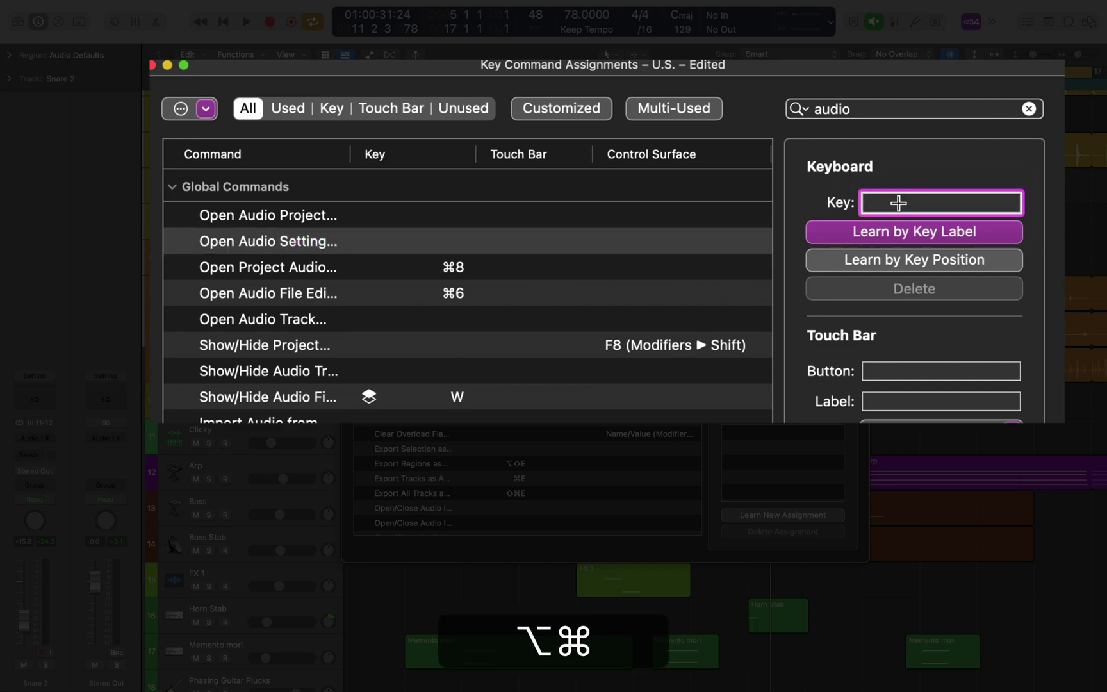
key(alt+super+comma)
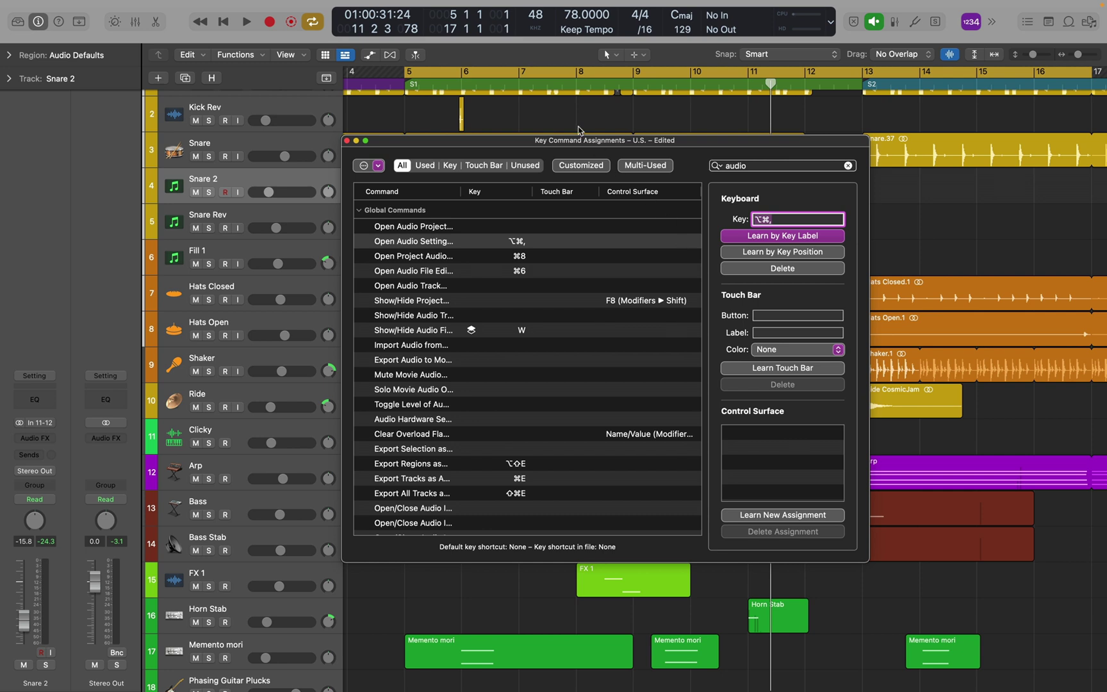
click(346, 140)
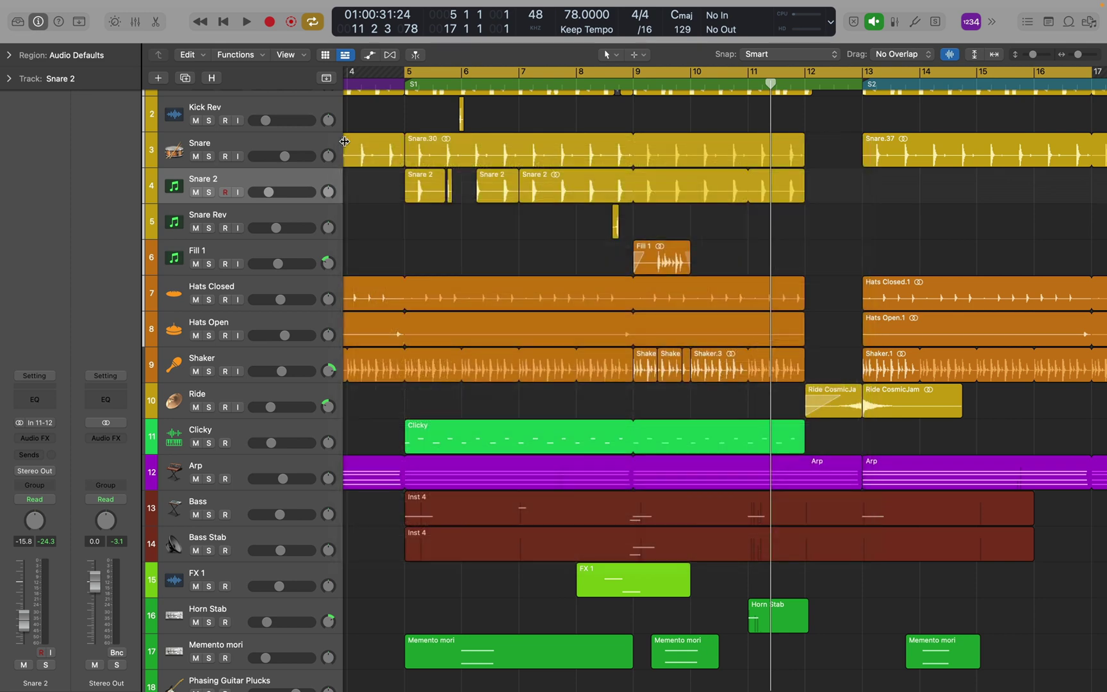
click(63, 5)
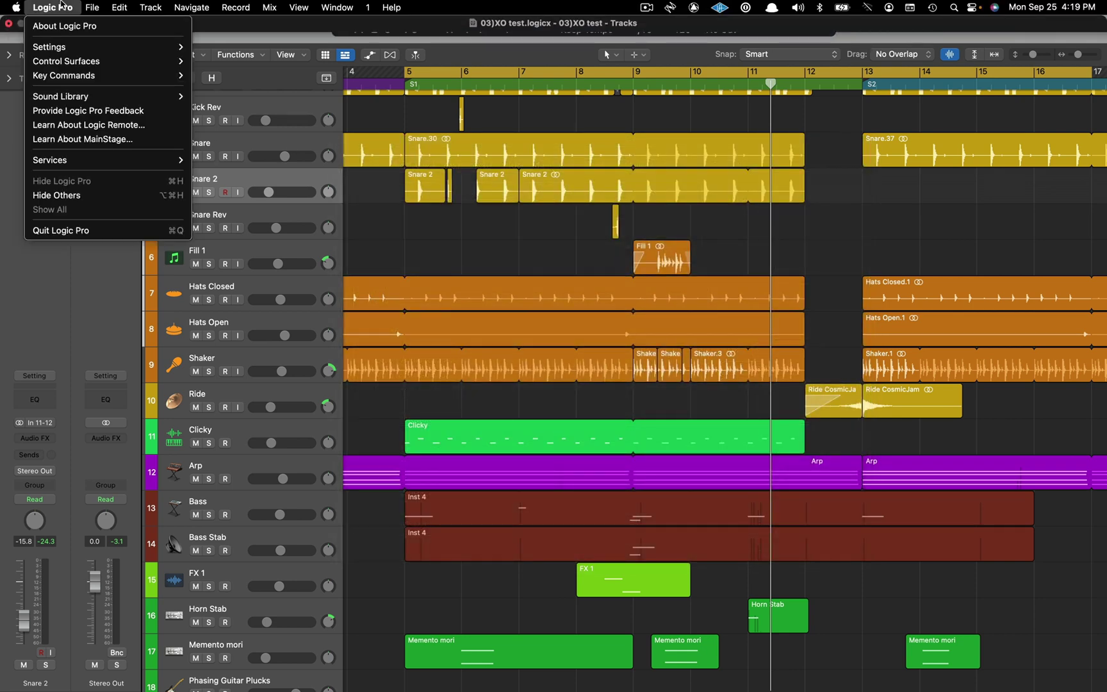
mouse_move(59, 47)
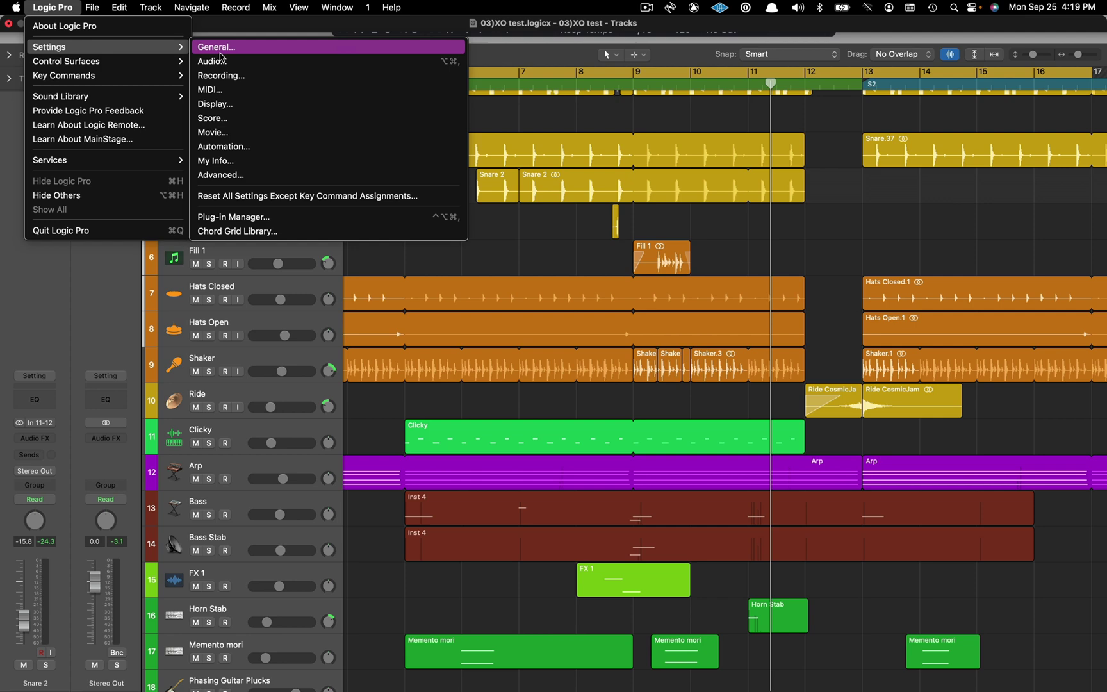
click(670, 116)
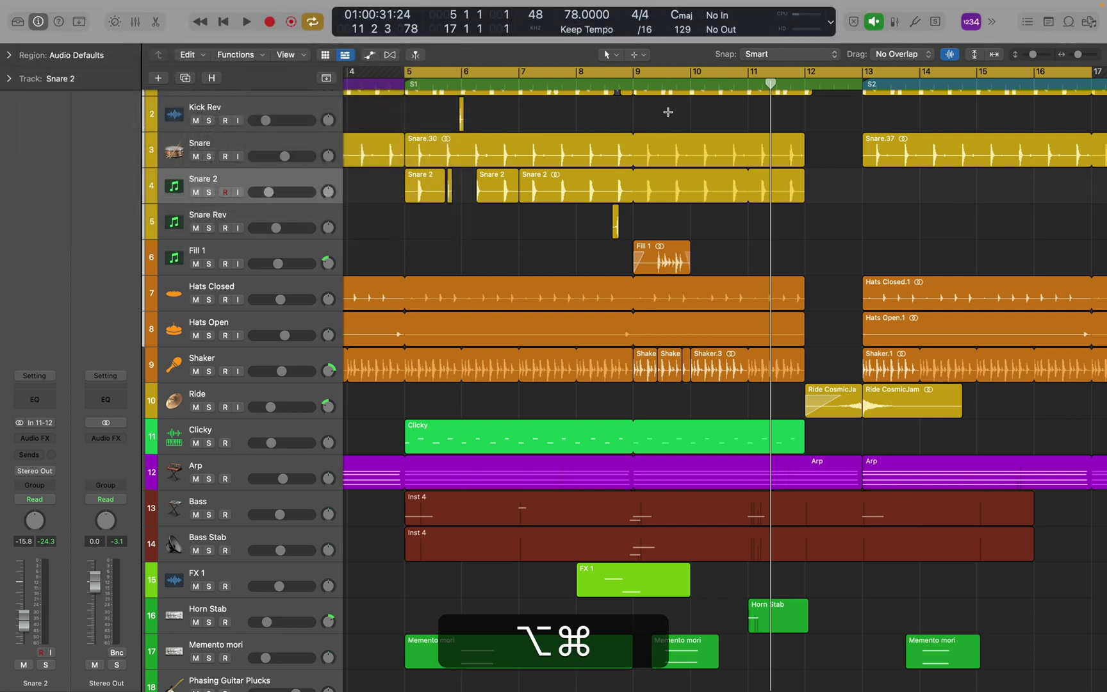
key(alt+super+comma)
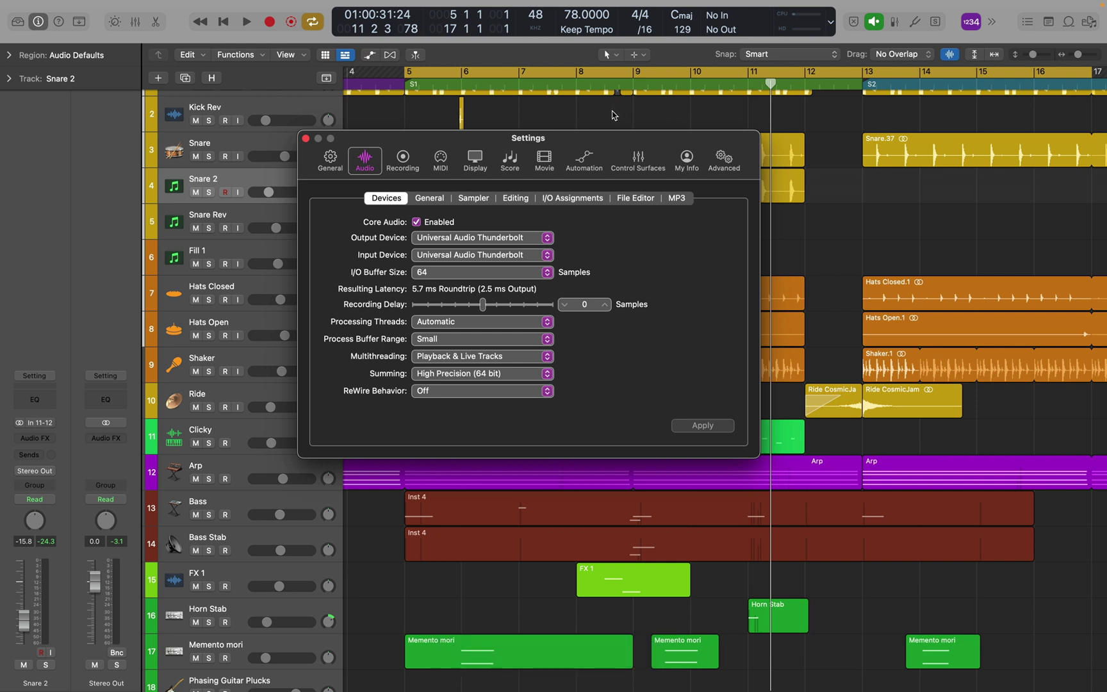
key(super+w)
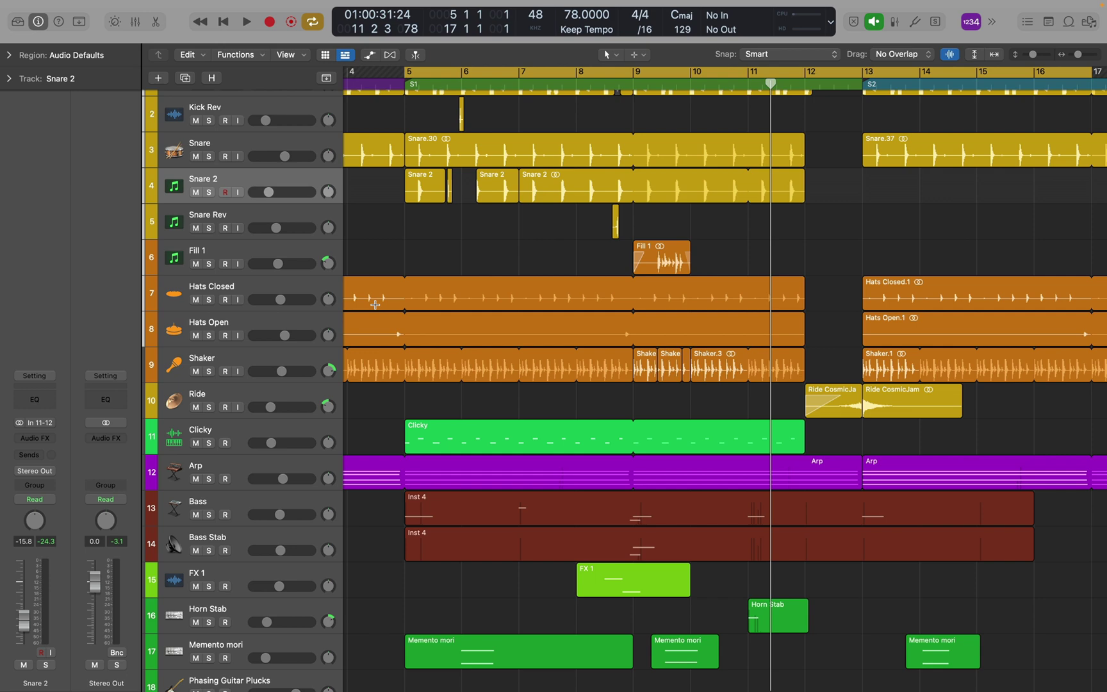
Show the editing toolbar above the arrangement with Option-Control-Command-T.
key(ctrl+alt+super+t)
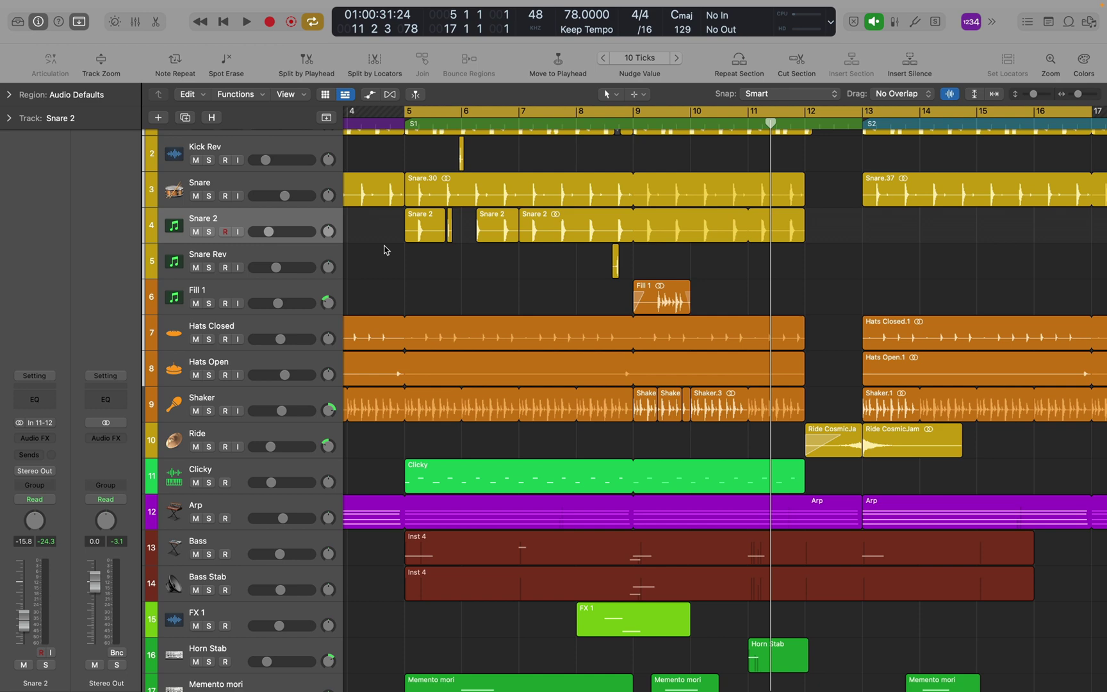
key(ctrl+alt+super)
key(ctrl+alt+super+comma)
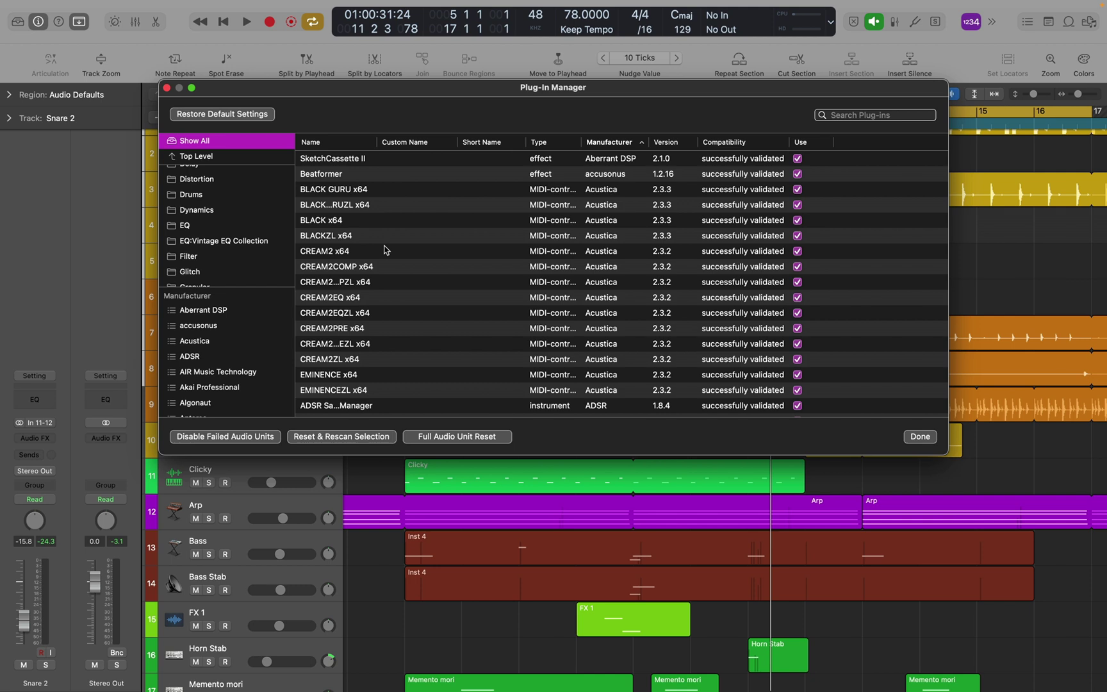
scroll(272, 243, down, 5)
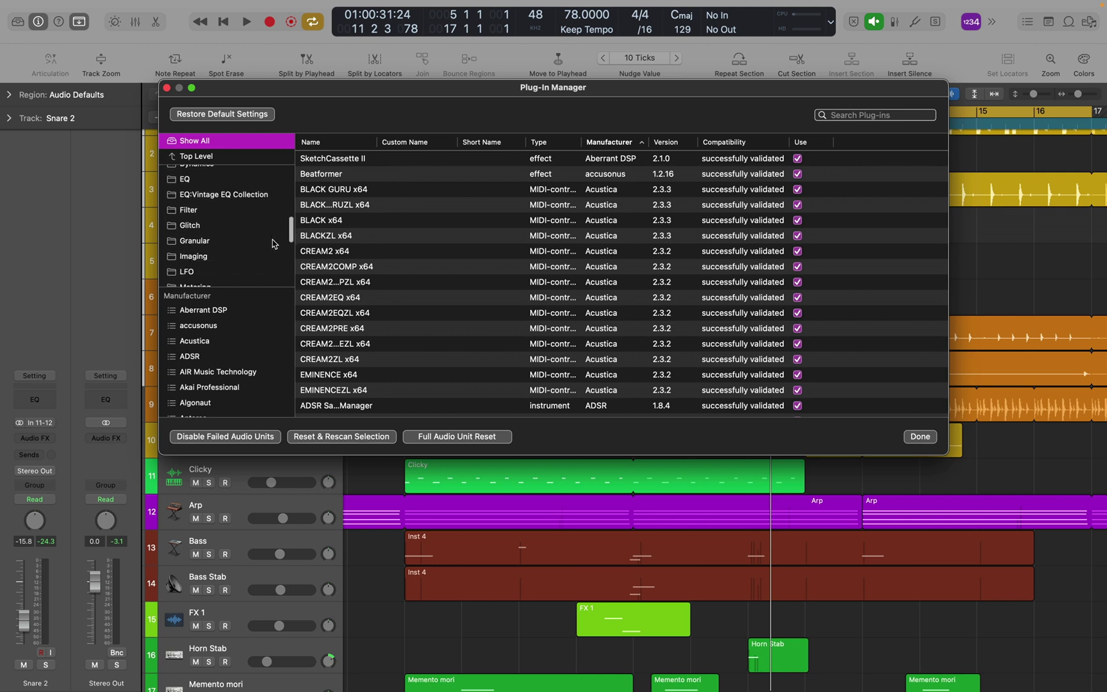
scroll(273, 244, down, 5)
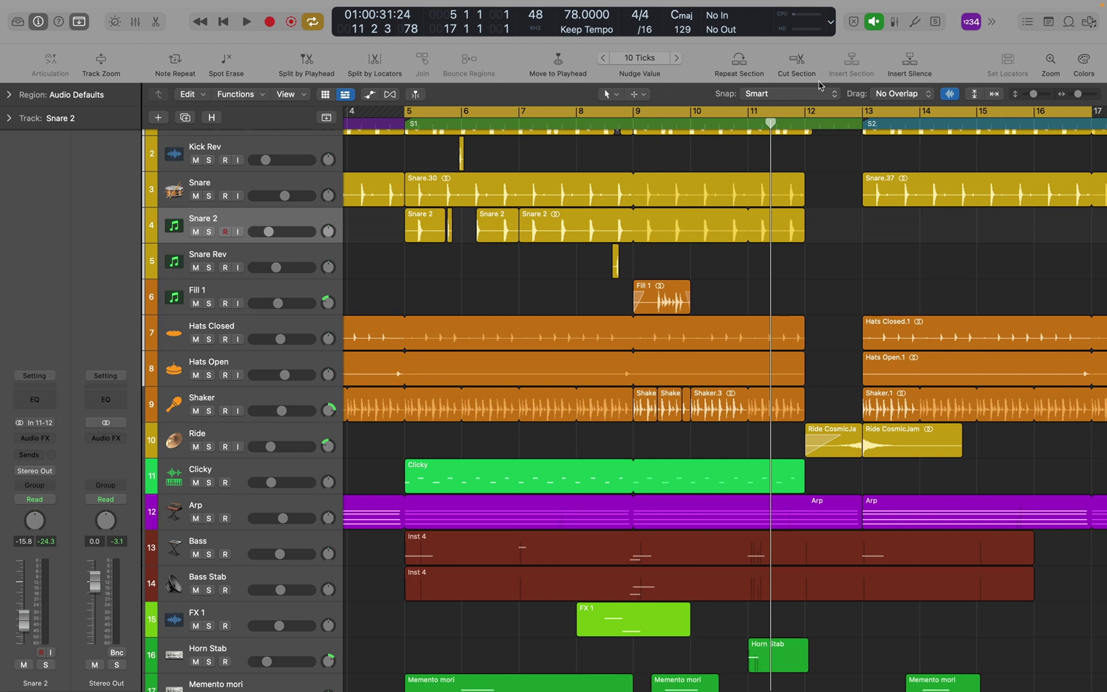
Switch region snapping to absolute value and confirm it in the Snap menu.
click(835, 96)
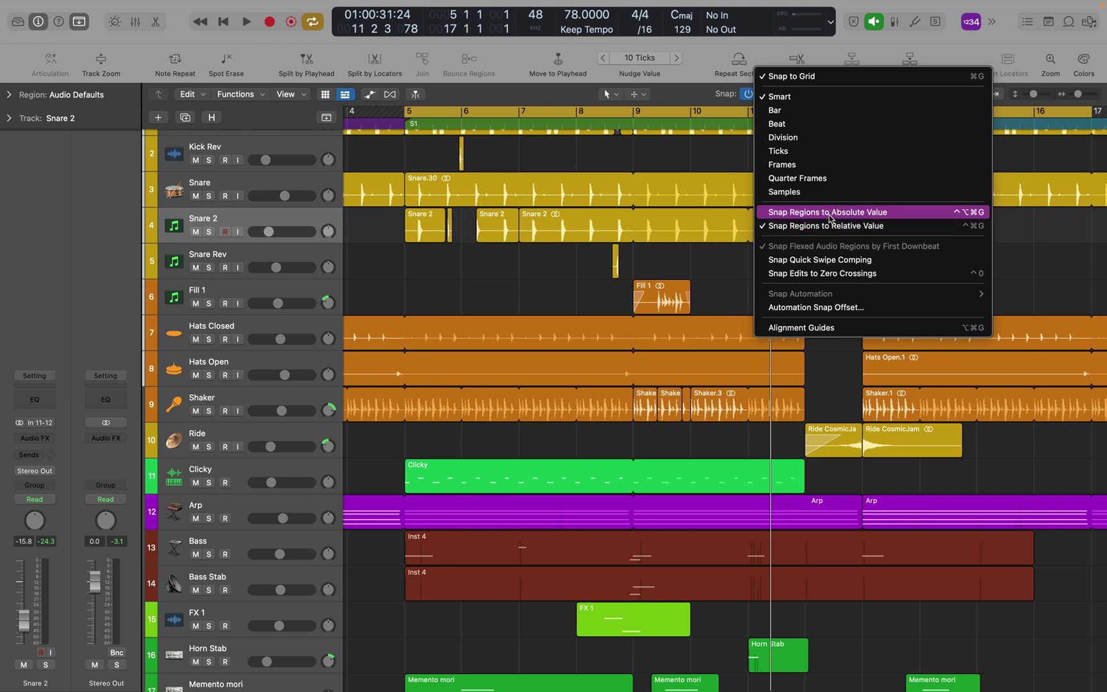
click(852, 38)
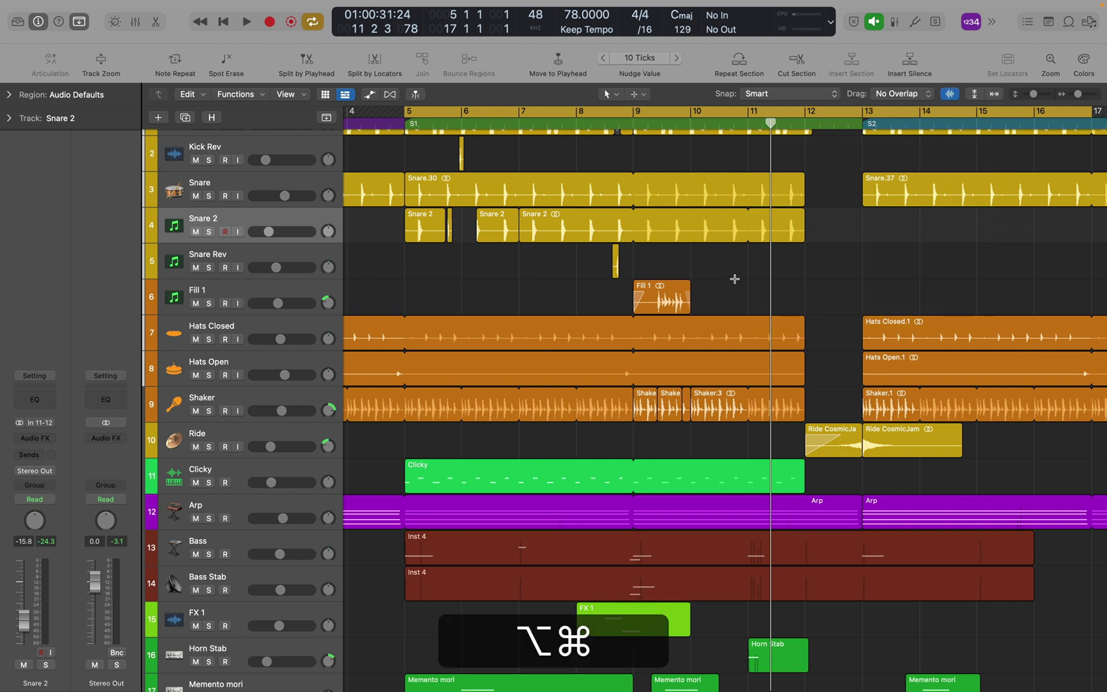
key(ctrl+alt+super+g)
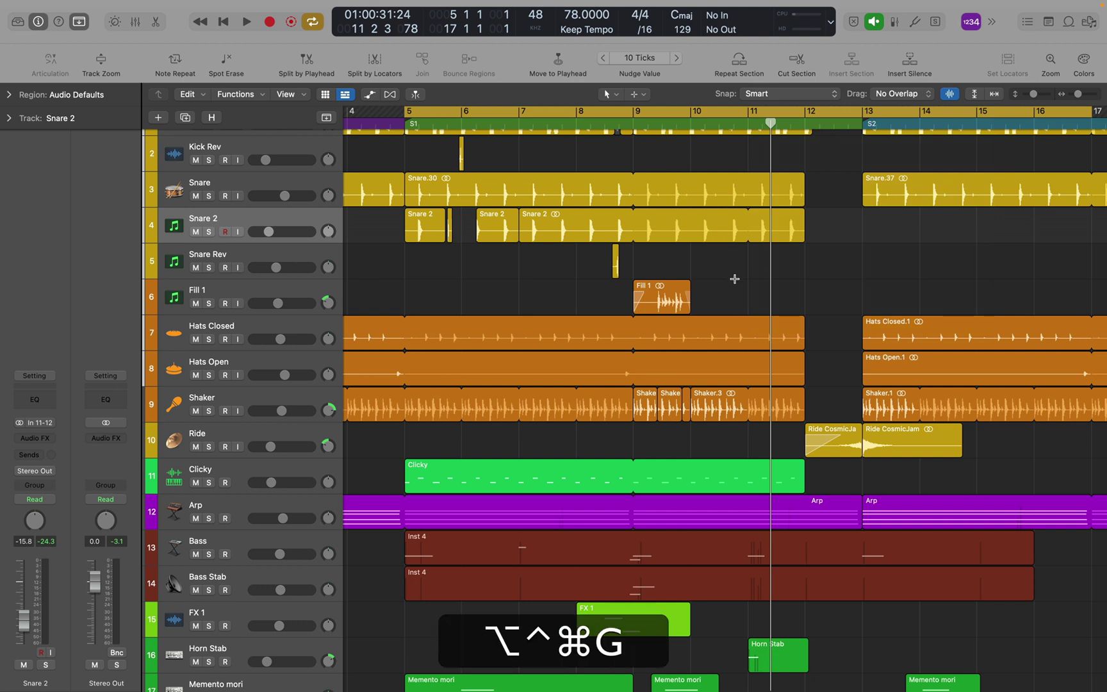
click(821, 97)
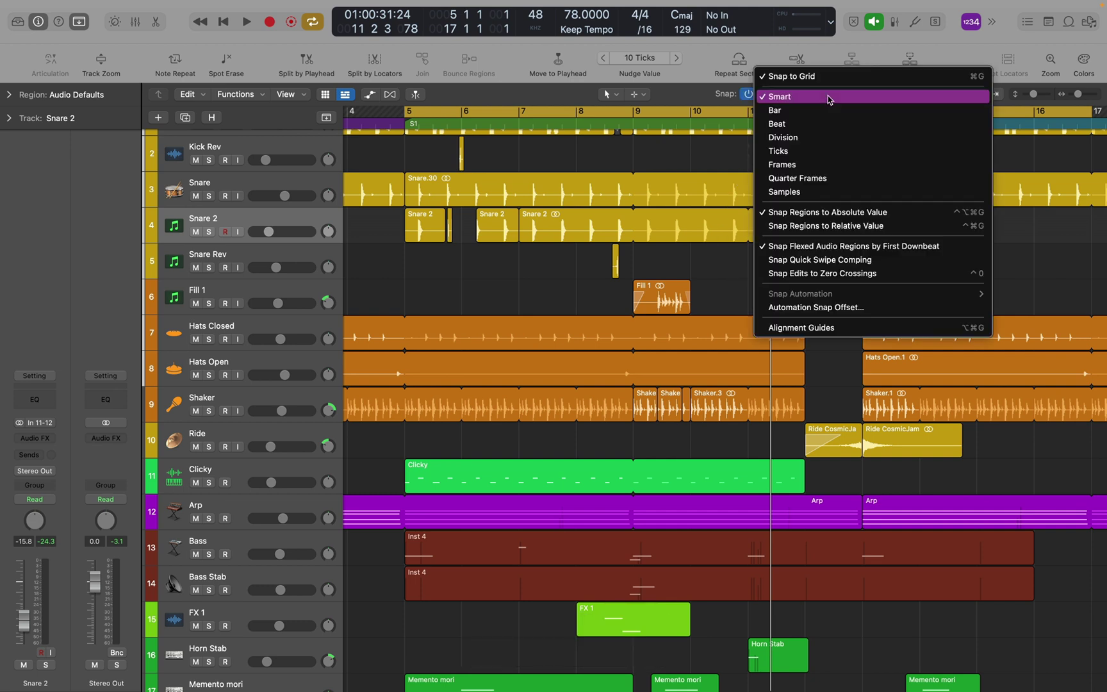
click(826, 225)
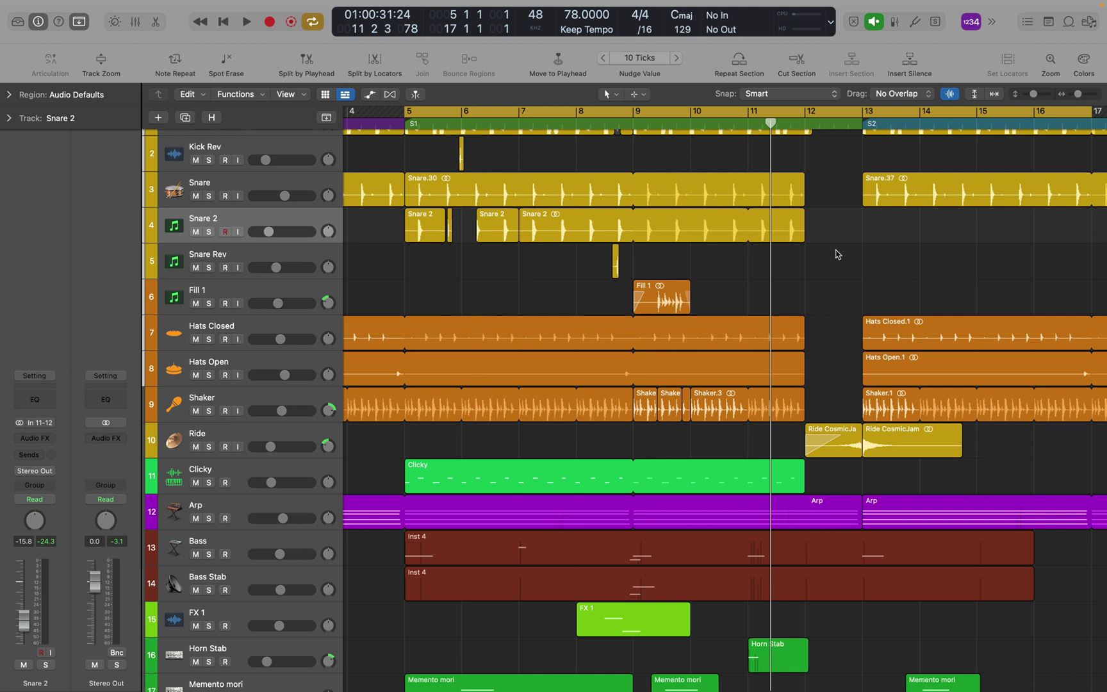
Switch region snapping back to relative value and confirm it in the Snap menu.
key(super)
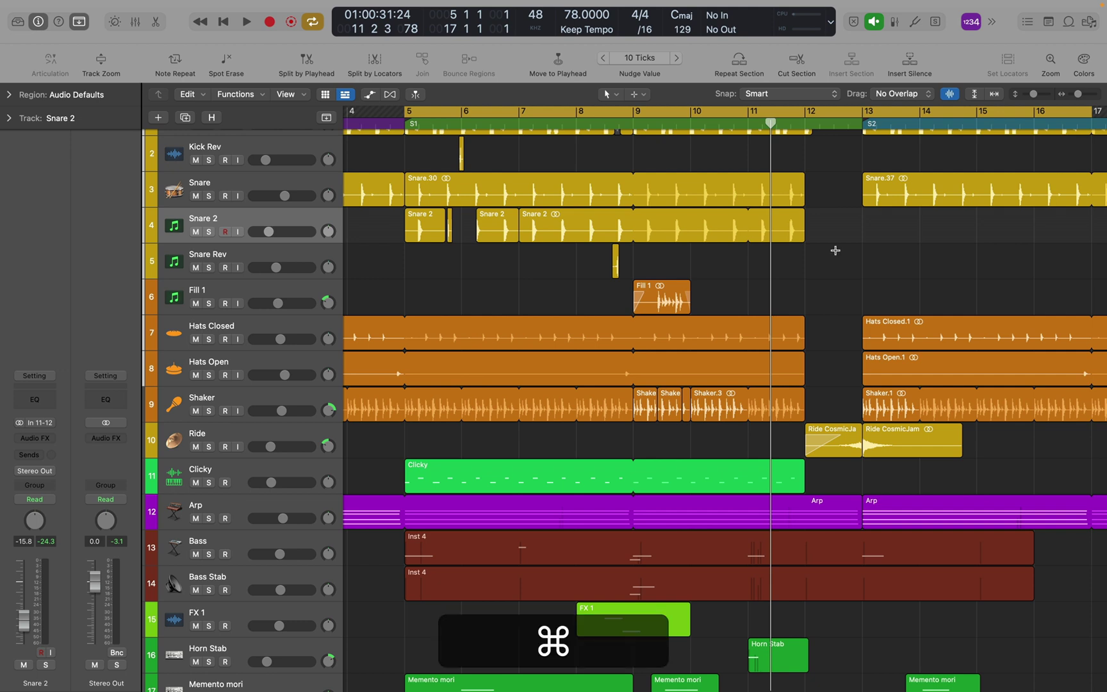
key(ctrl)
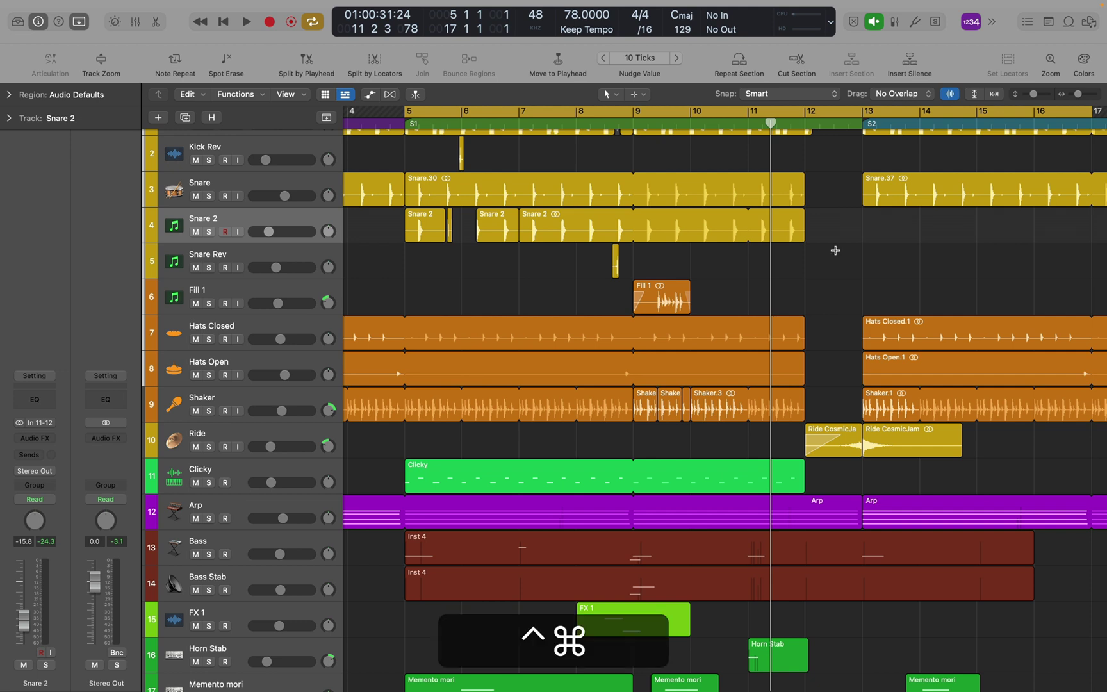
click(832, 93)
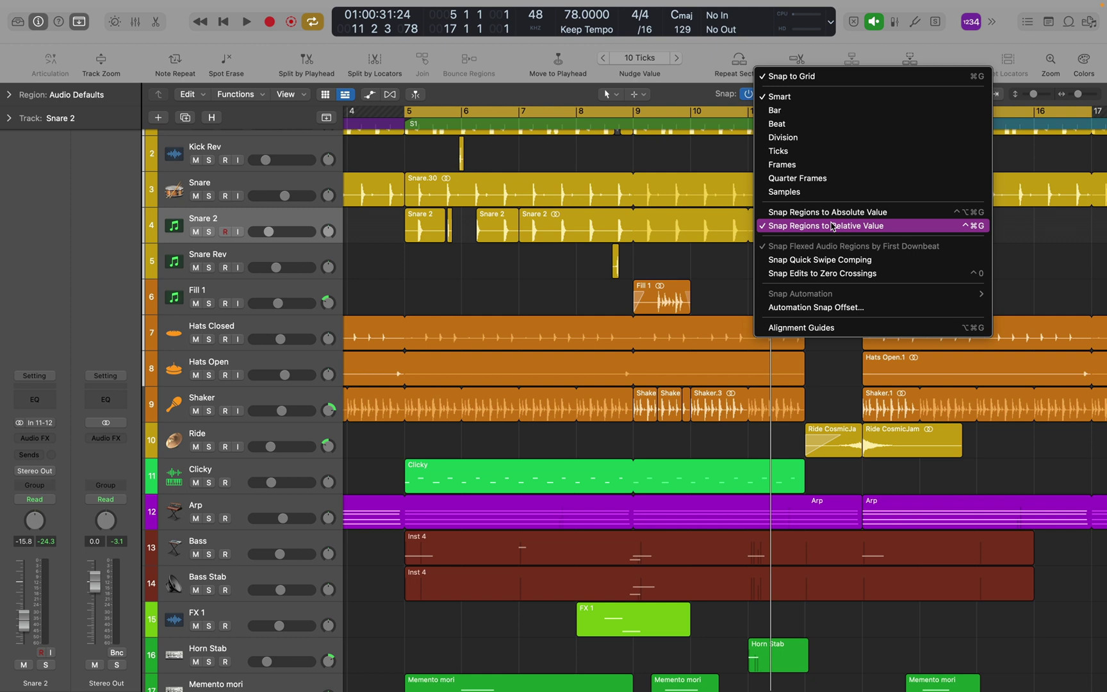
click(740, 262)
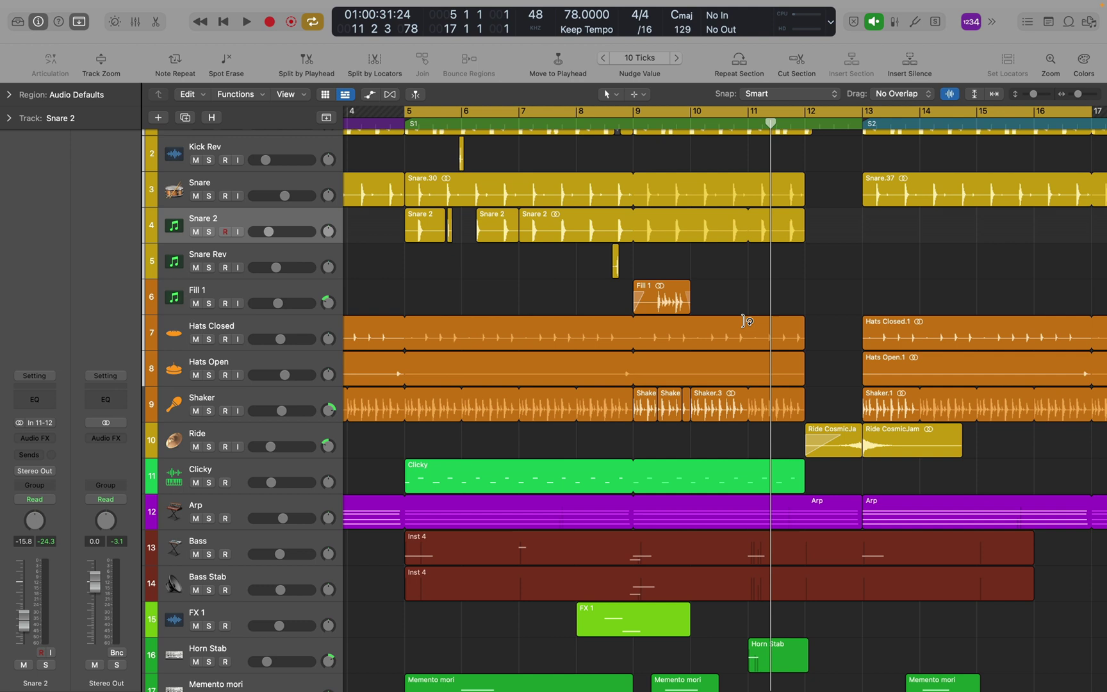
Turn on pre-fader metering for the channel meters with Control-Command-P.
key(ctrl+super+p)
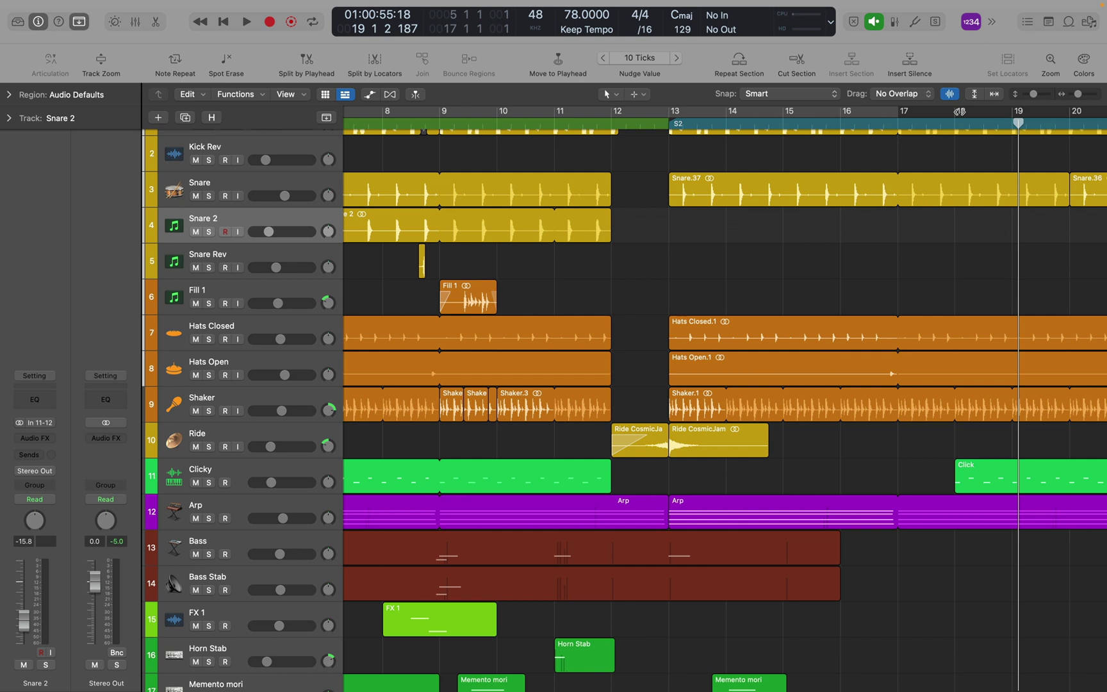
Enable Catch Playhead with Control-Option-Command-H and play from bar 19 to watch the view follow.
click(1012, 123)
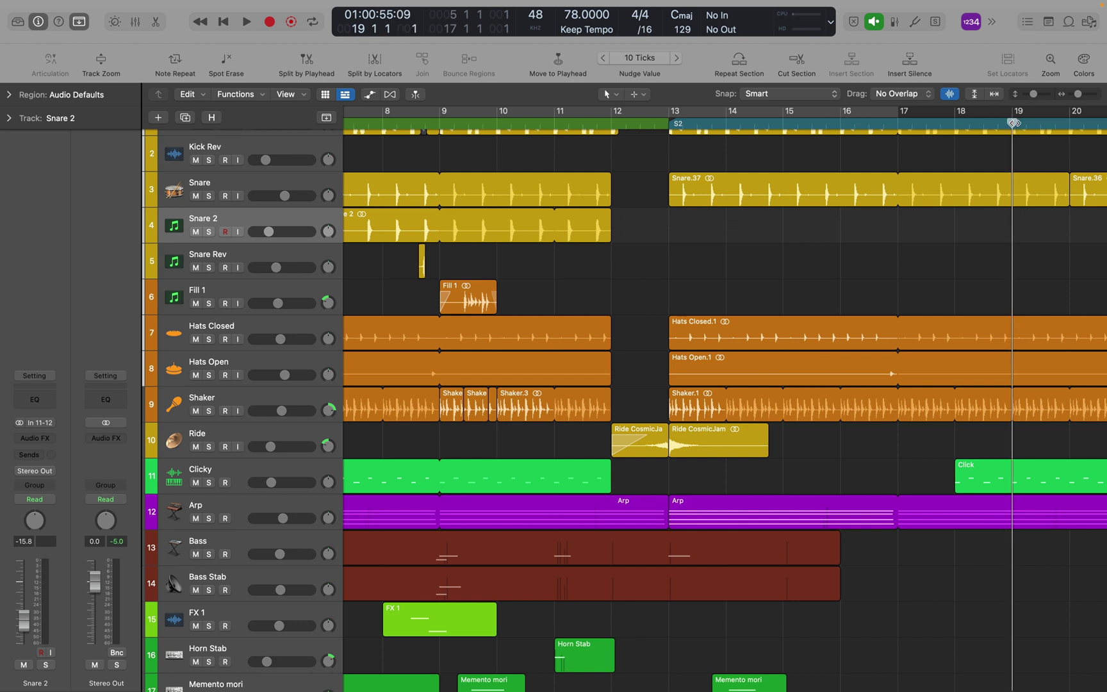
key(space)
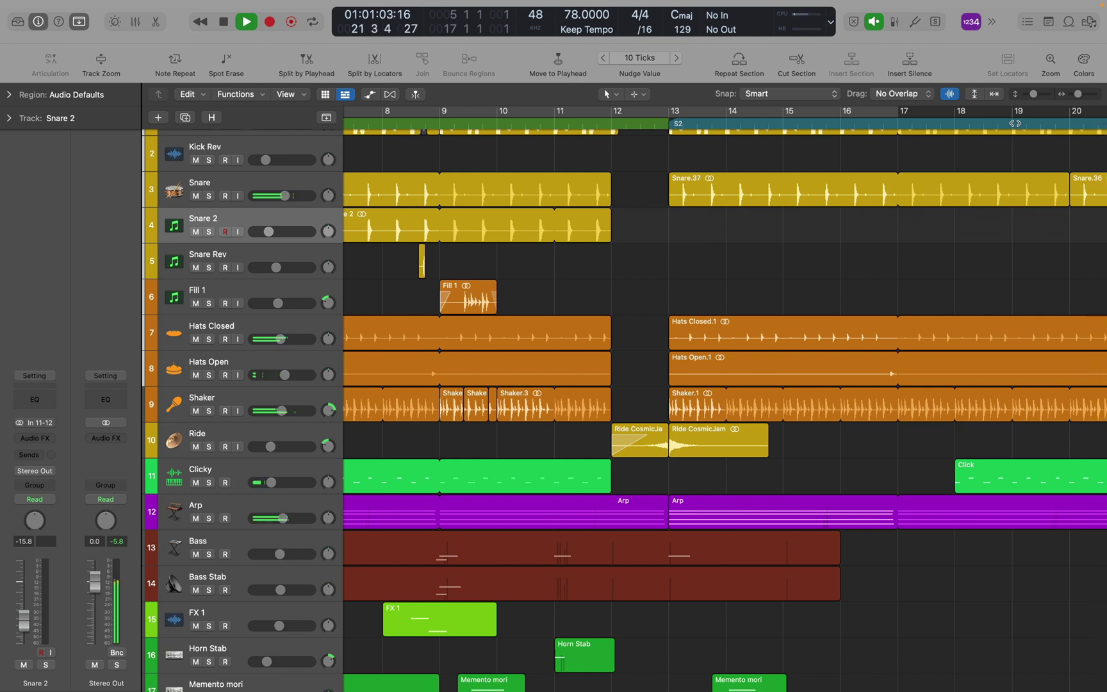
key(space)
click(1026, 123)
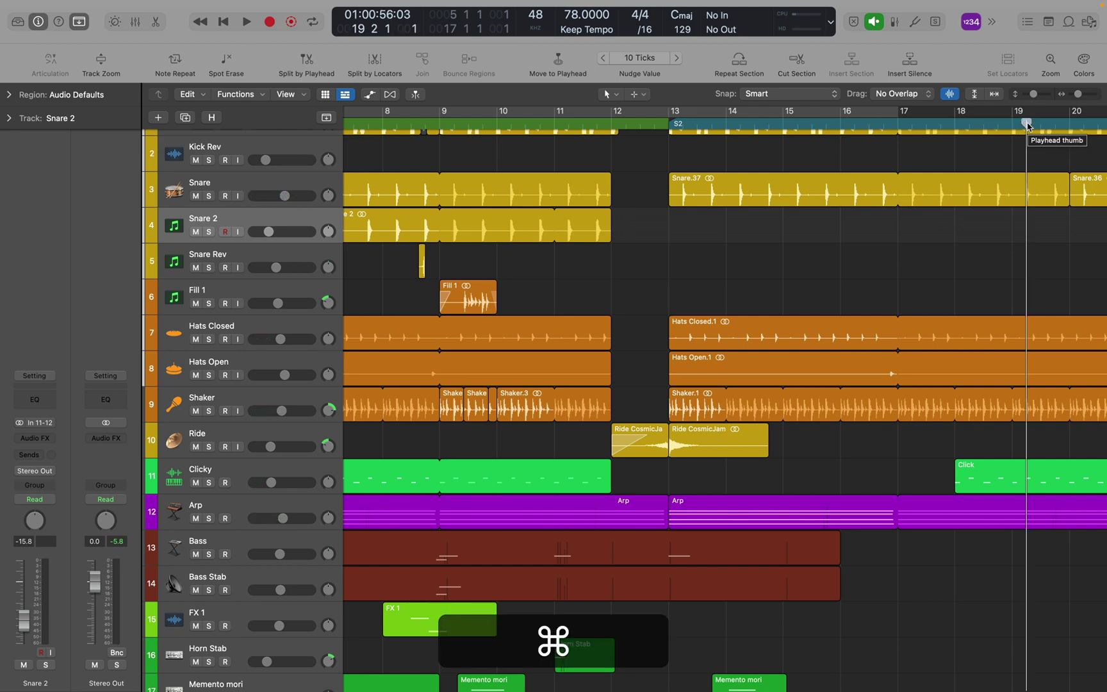
key(ctrl+alt+super)
key(ctrl+alt+super+h)
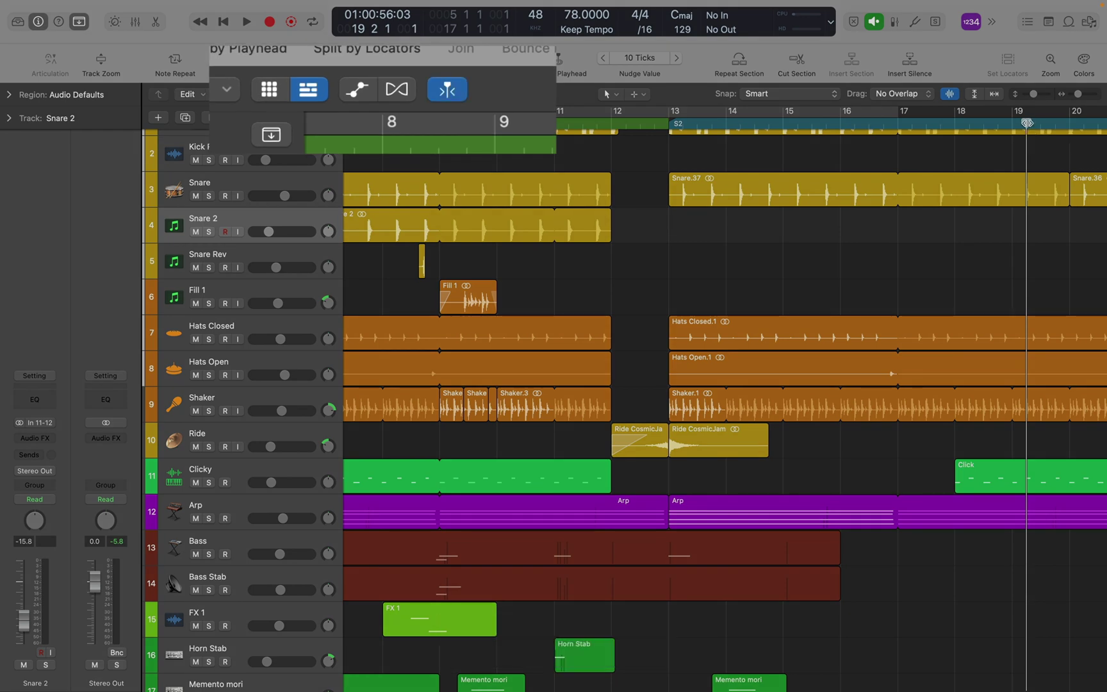
key(space)
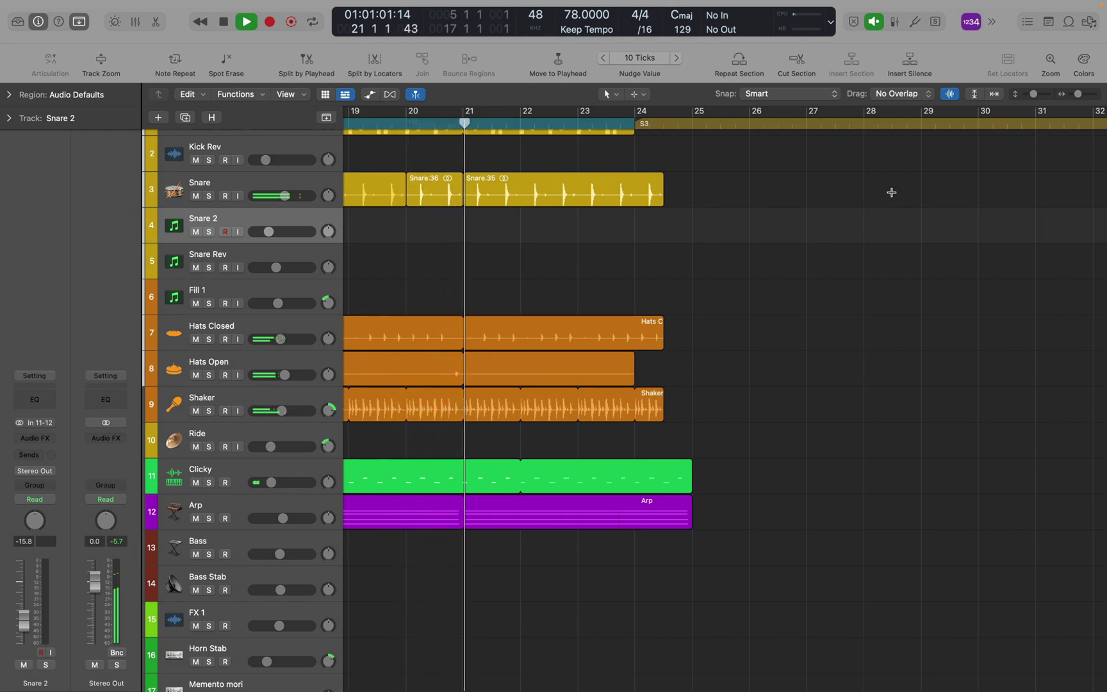
key(space)
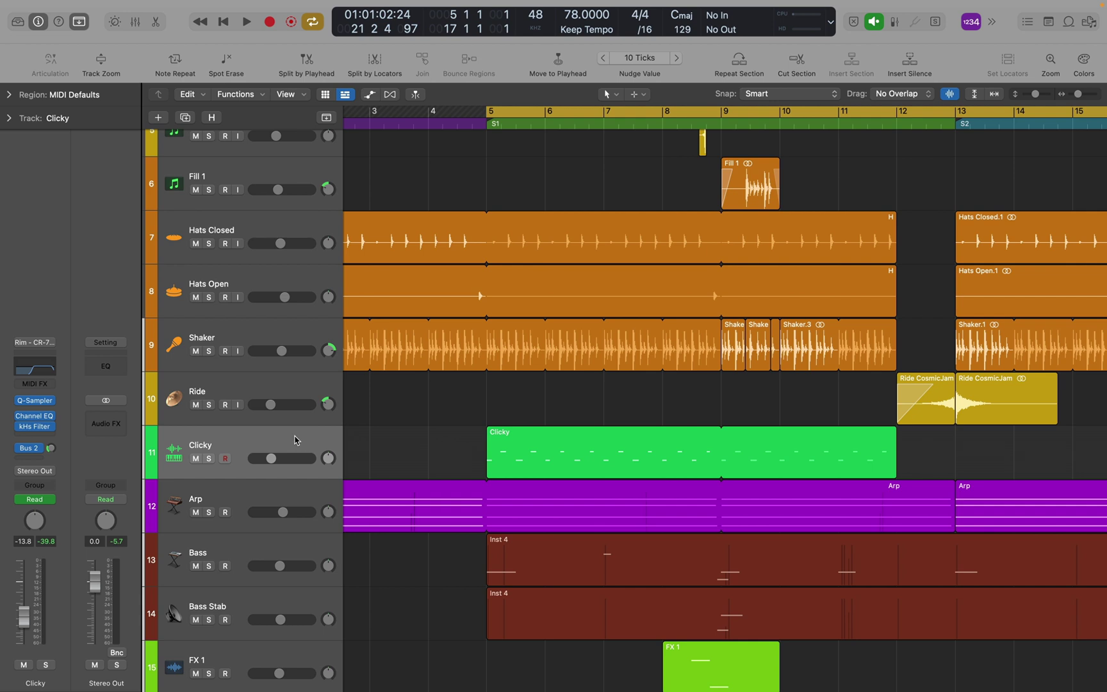
Recolour the Clicky track and its region from green to red via the Color palette.
click(285, 441)
right_click(285, 440)
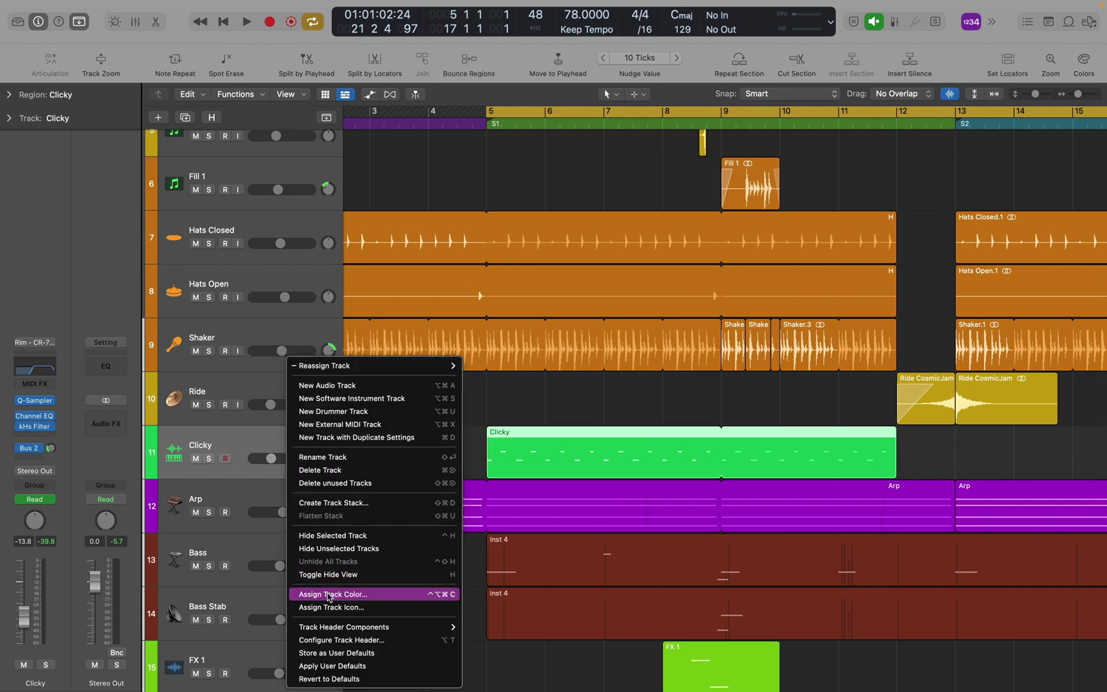
click(256, 441)
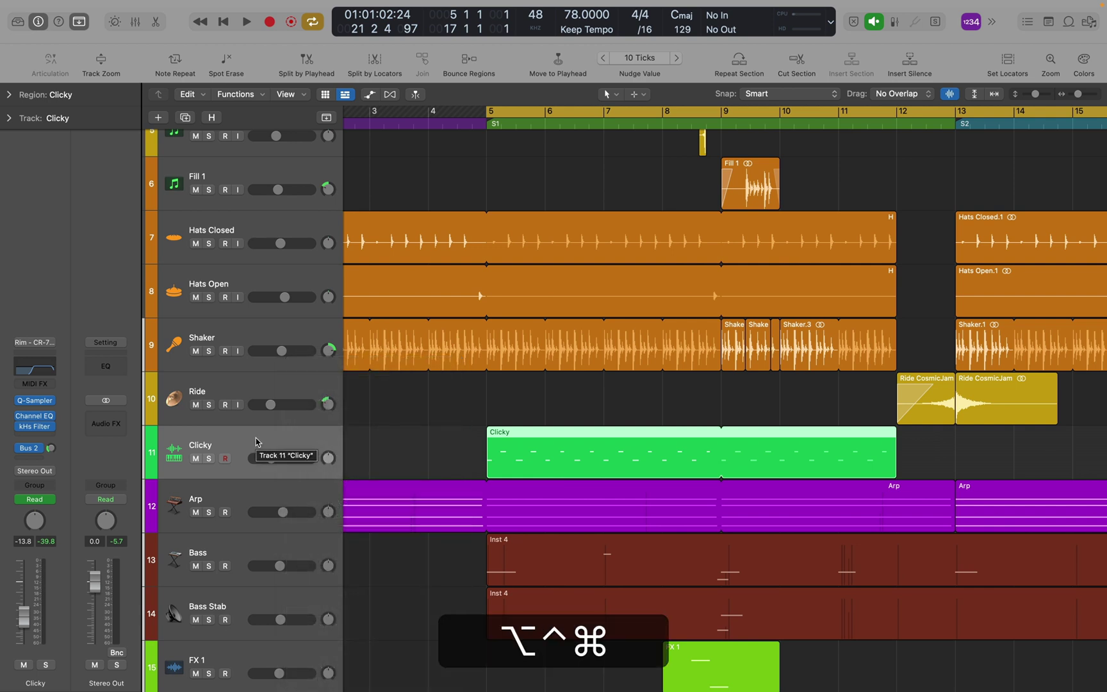
key(alt+ctrl+super+c)
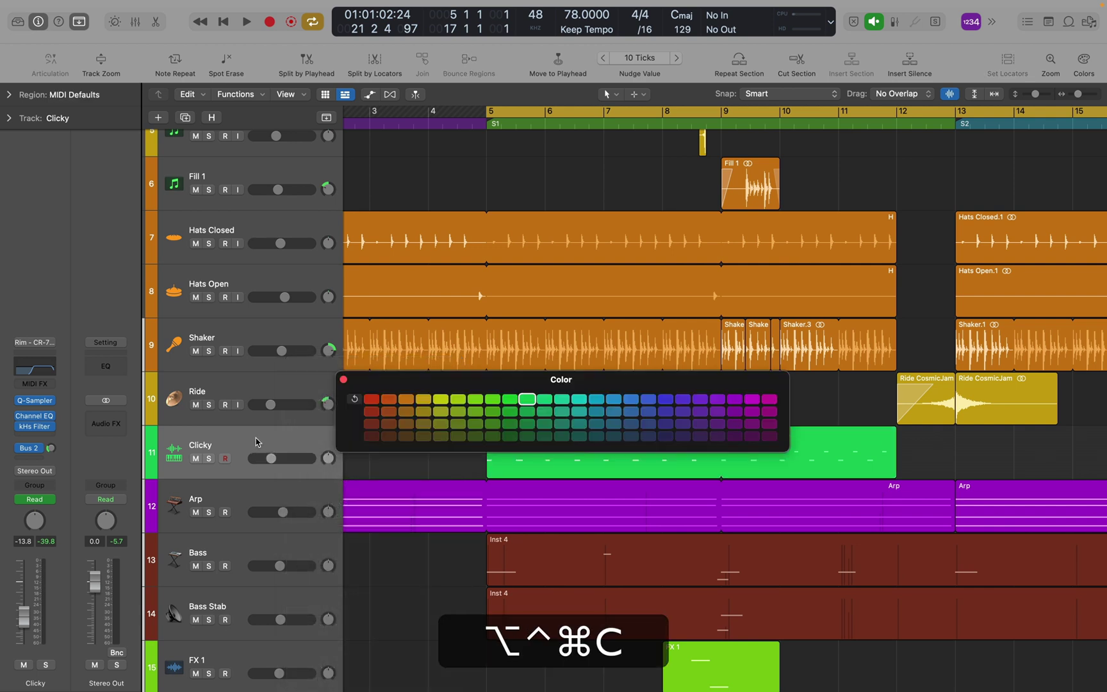
click(372, 400)
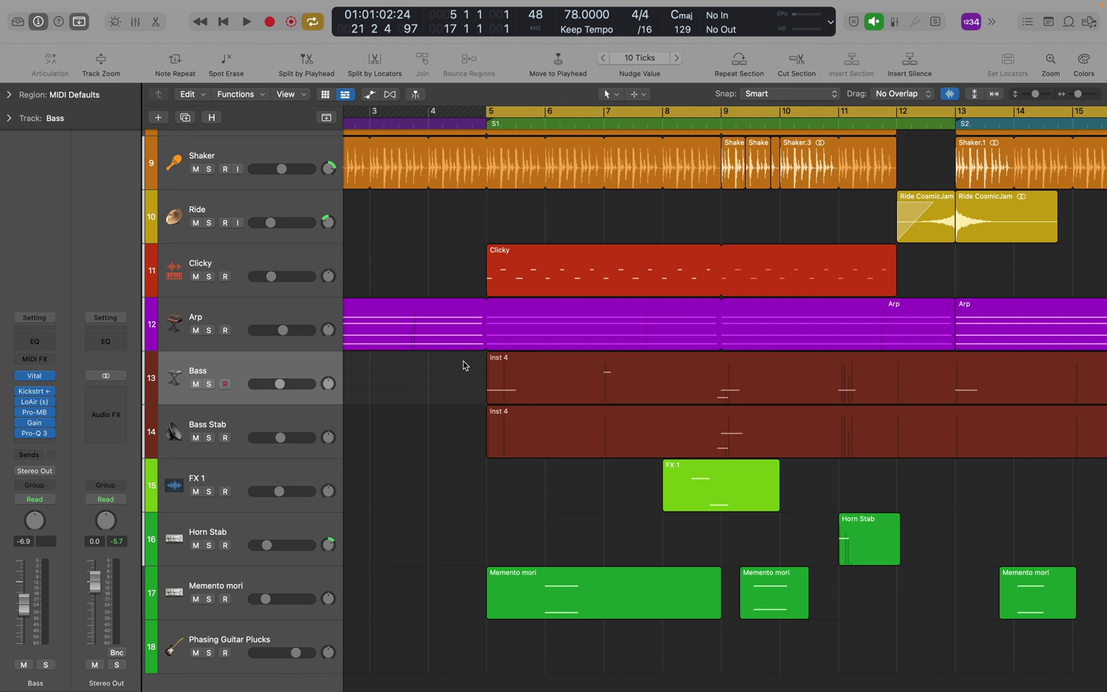
Rename the Inst 4 regions on the Bass and Bass Stab tracks after their tracks with Option-Shift-N.
click(525, 365)
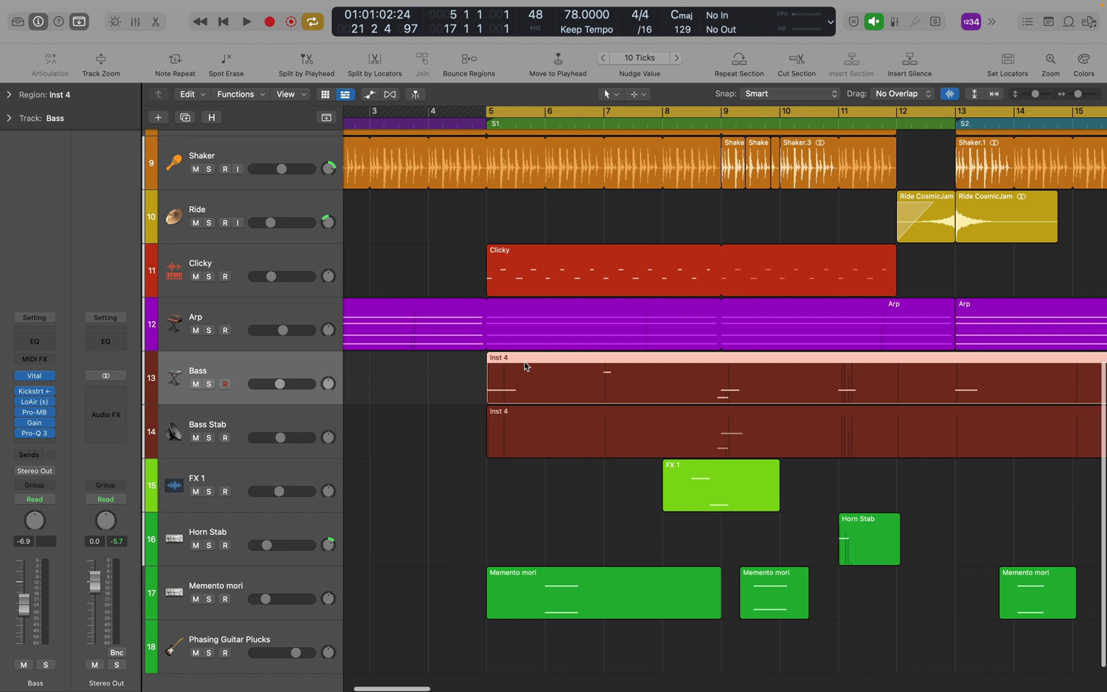
right_click(526, 366)
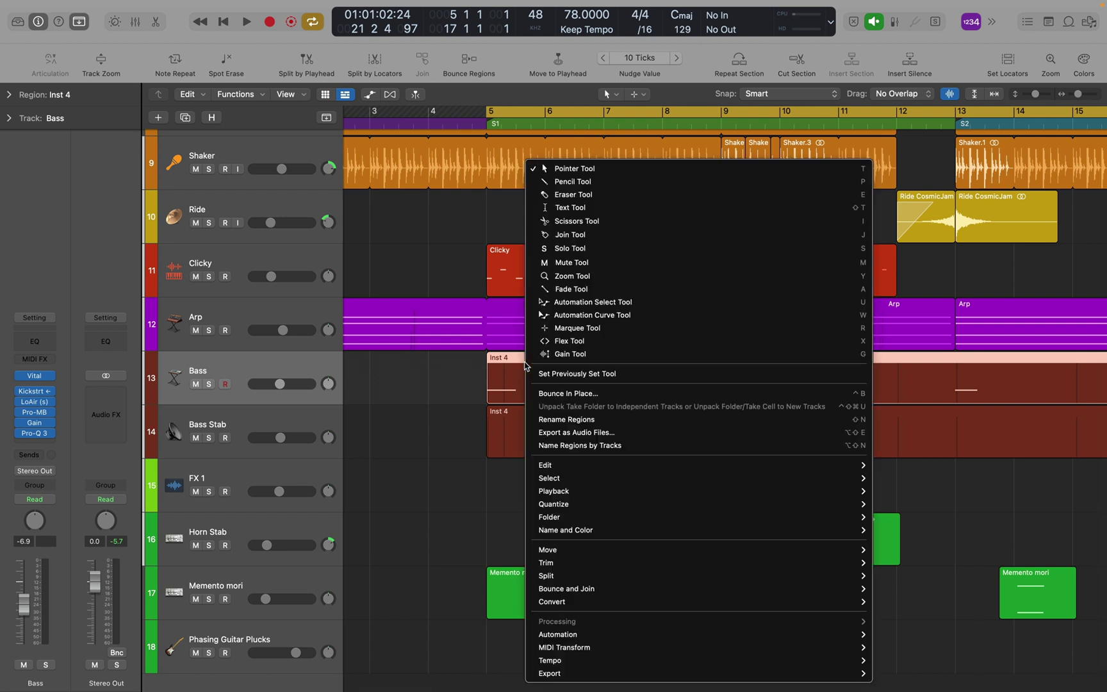
click(510, 366)
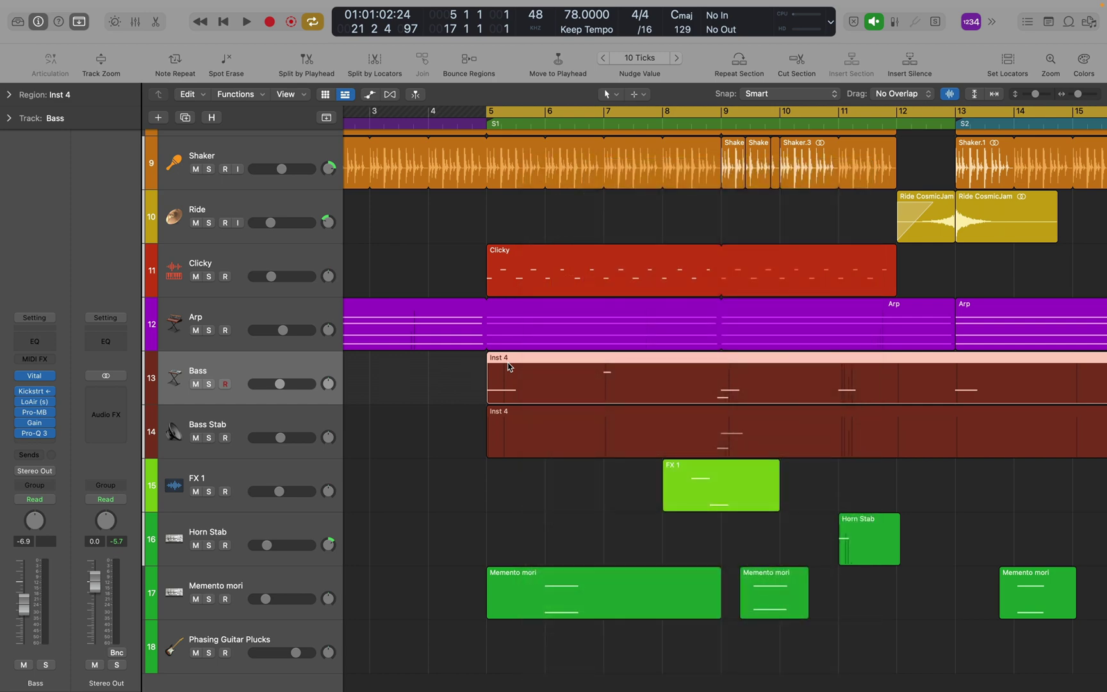
key(alt+shift)
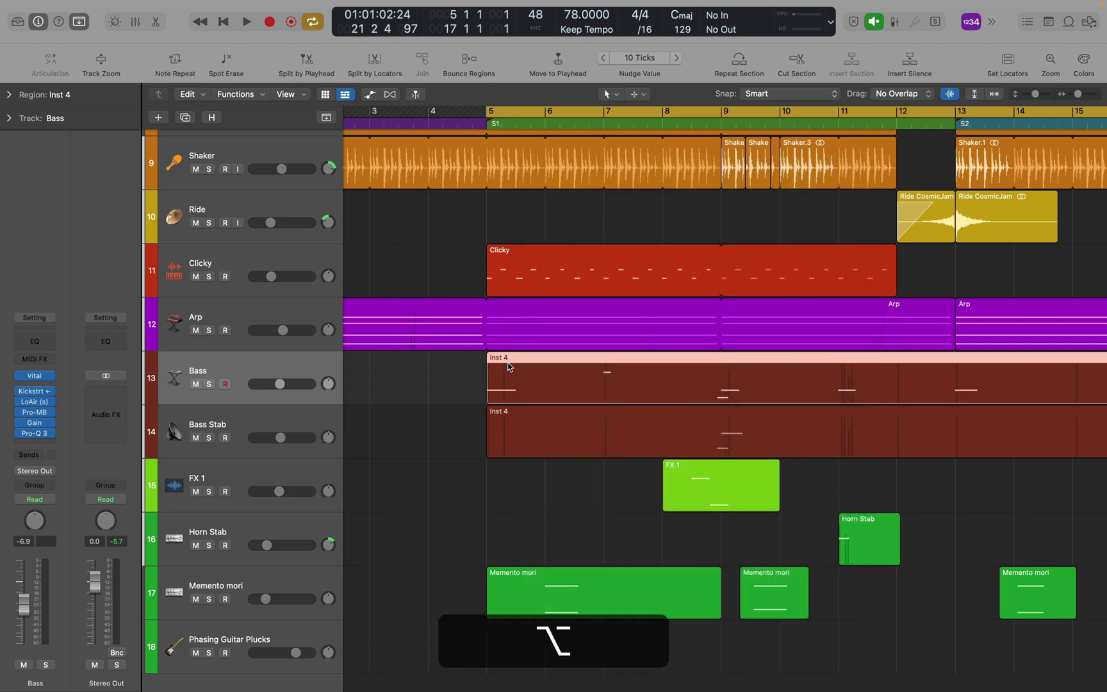
key(alt+shift+n)
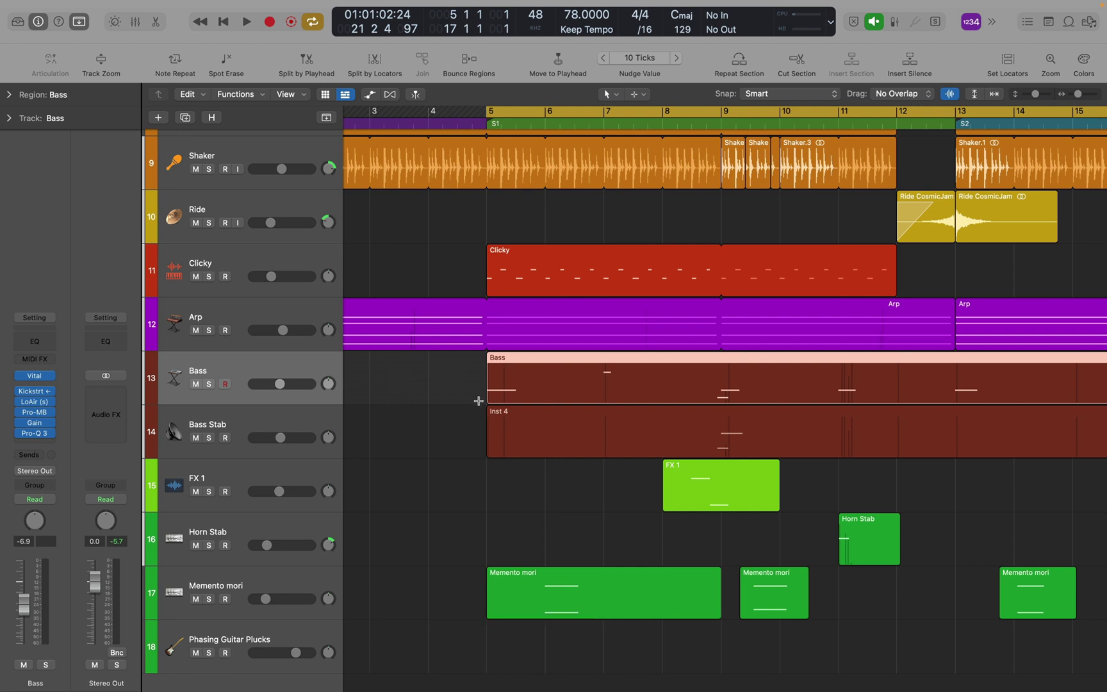
click(531, 421)
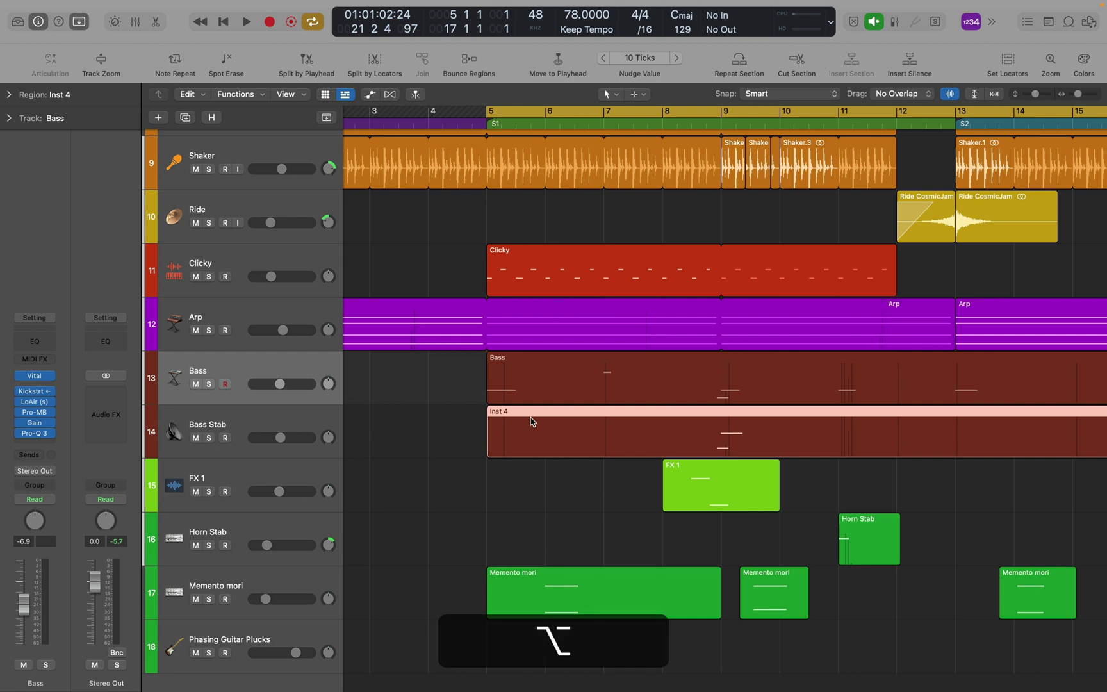
key(alt+shift+n)
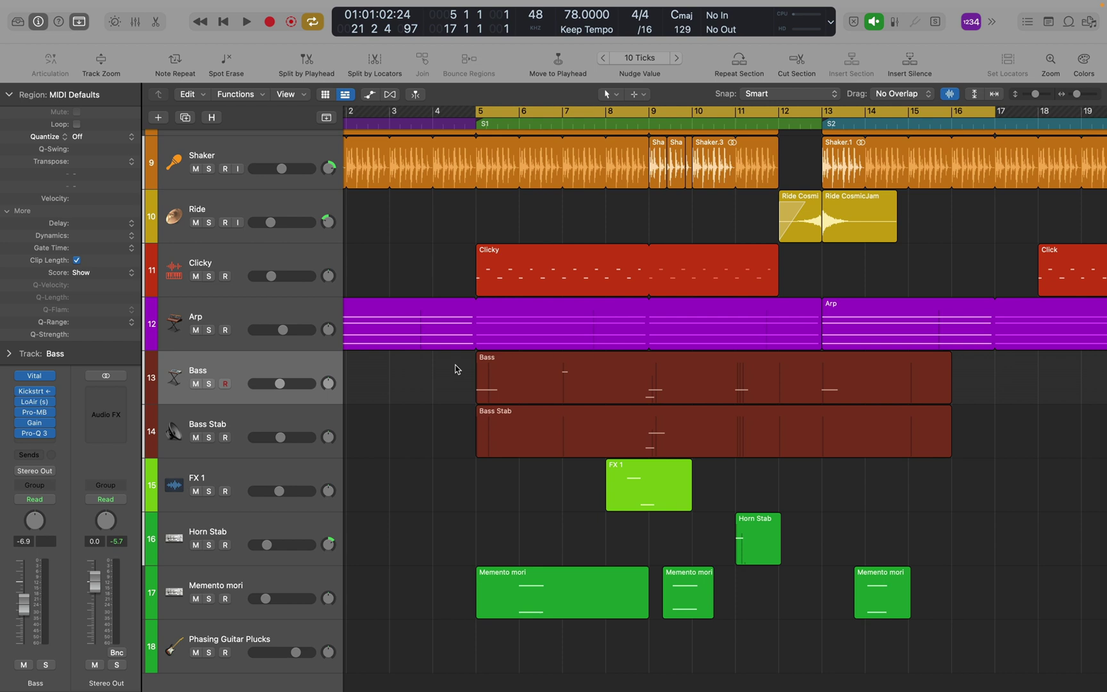
Quantize the Clicky region to 1/8 Note with Option-Command-8.
click(592, 262)
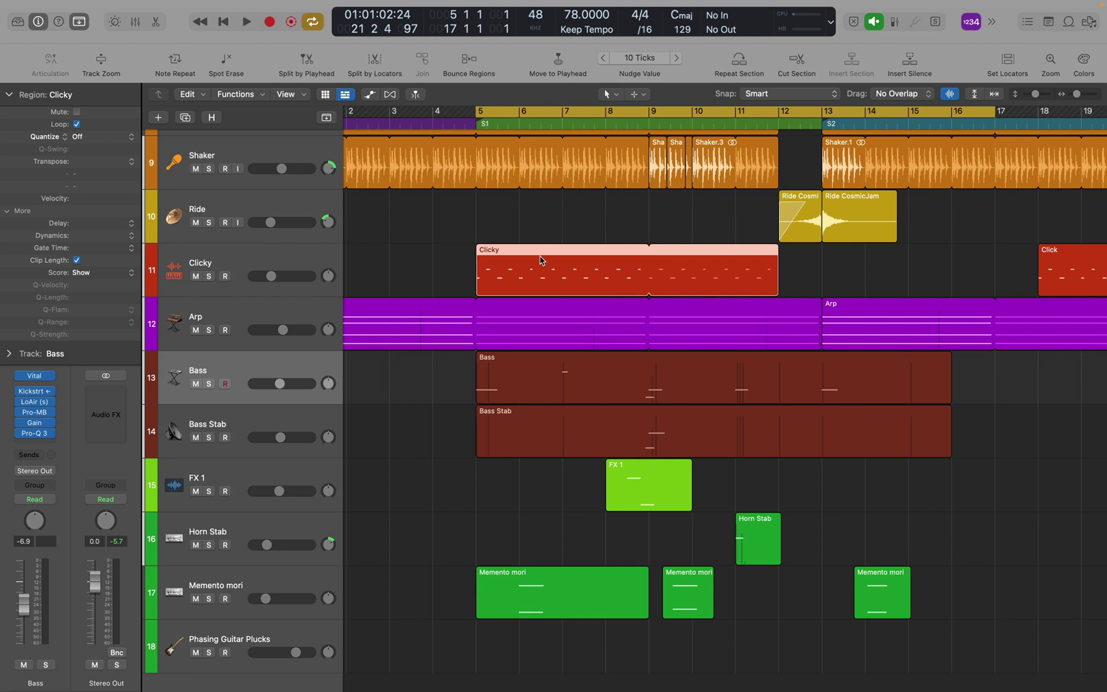
key(alt+super+8)
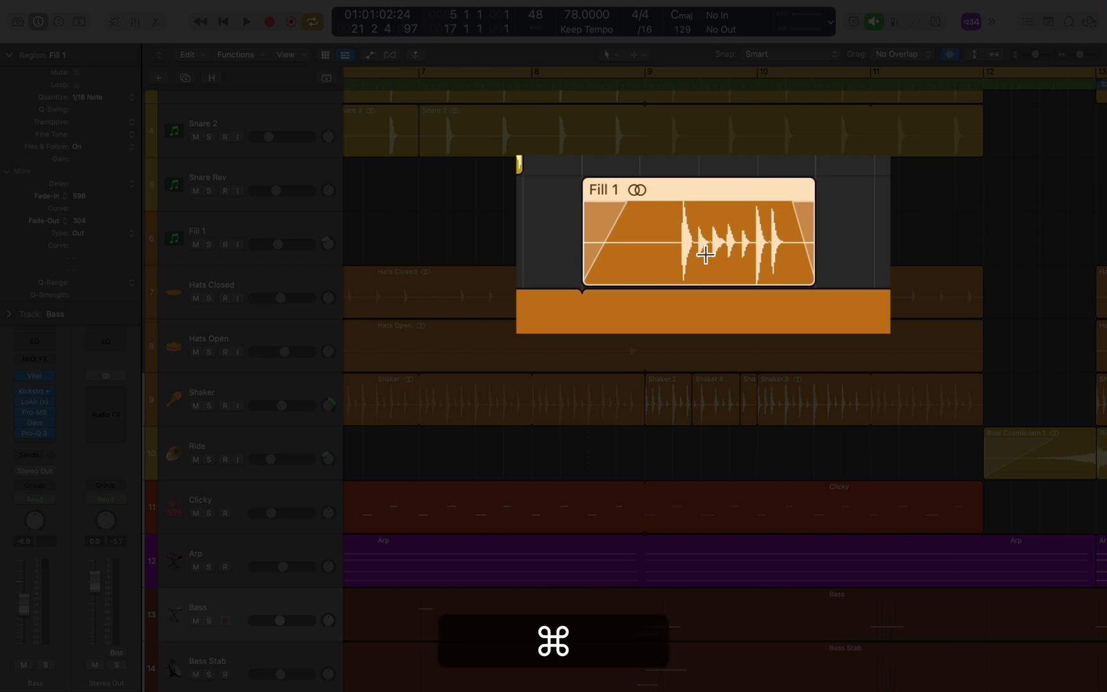
key(alt+shift+super+t)
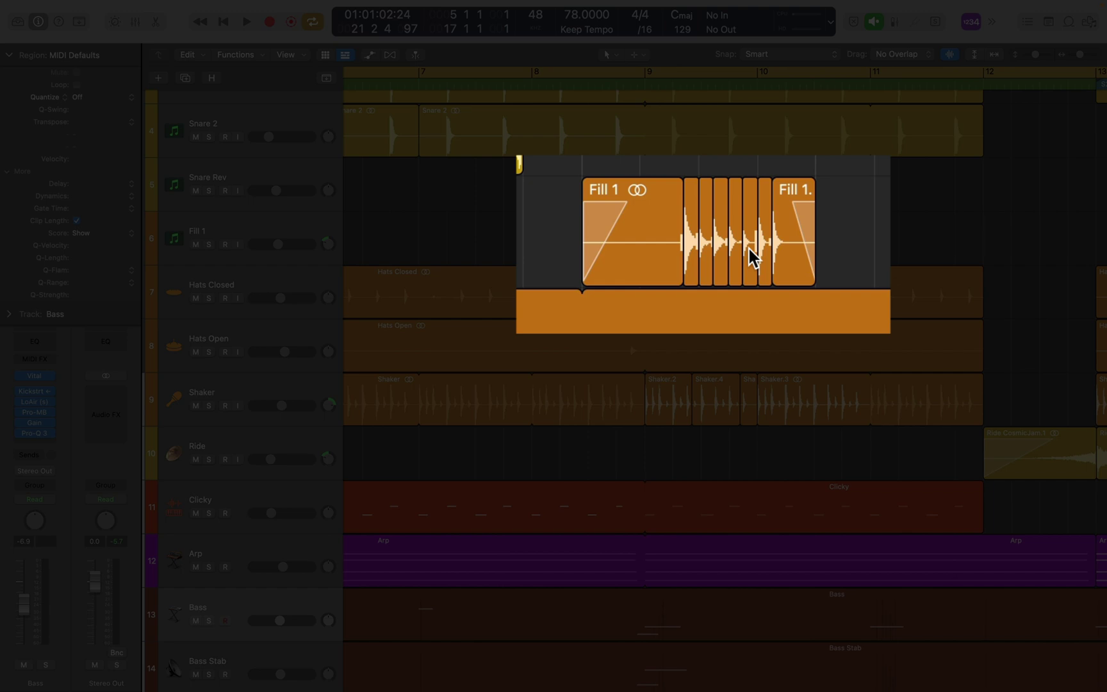
key(super+z)
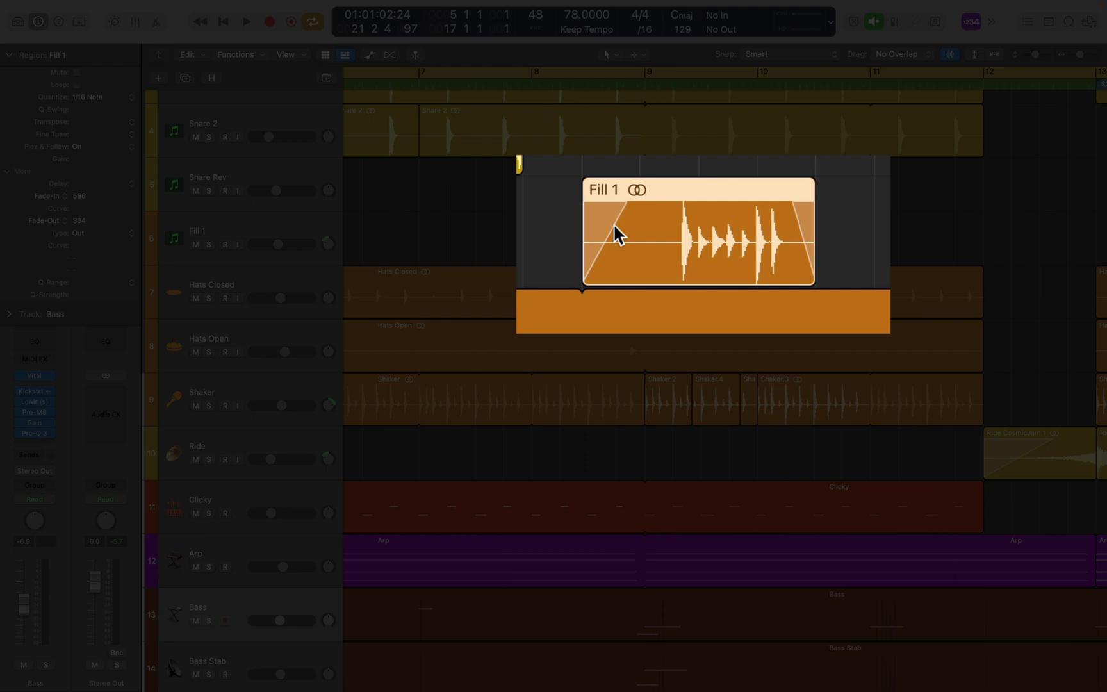
Strip the fade-in and fade-out from Fill 1 with Control-Option-Command-0.
key(super+alt)
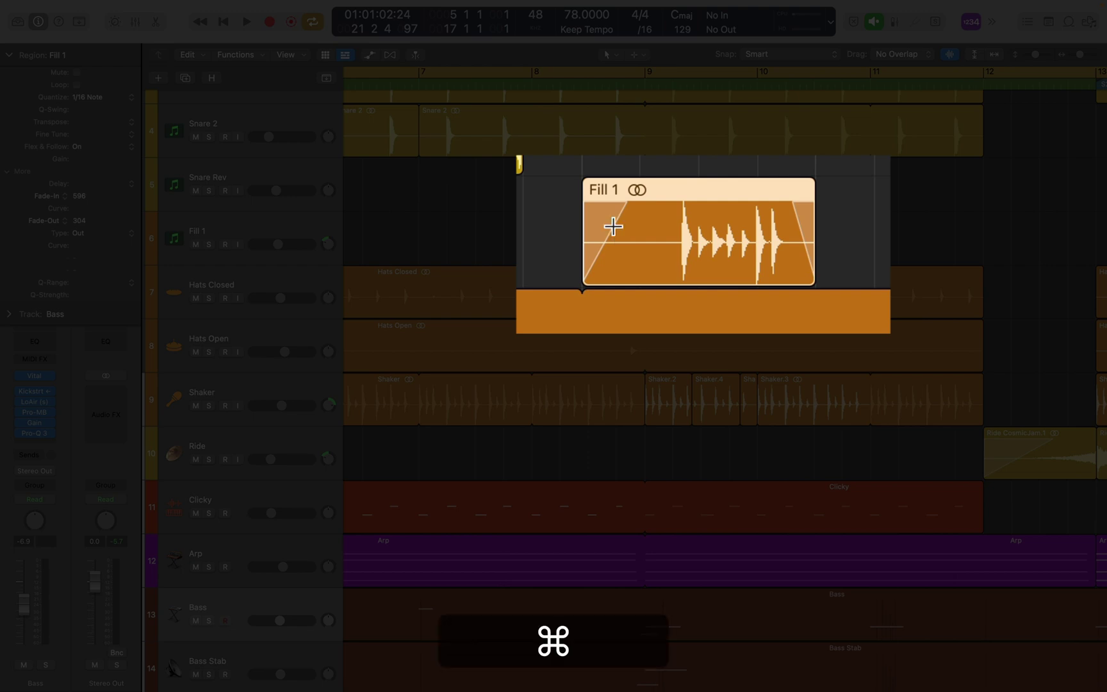
key(ctrl+alt+super+0)
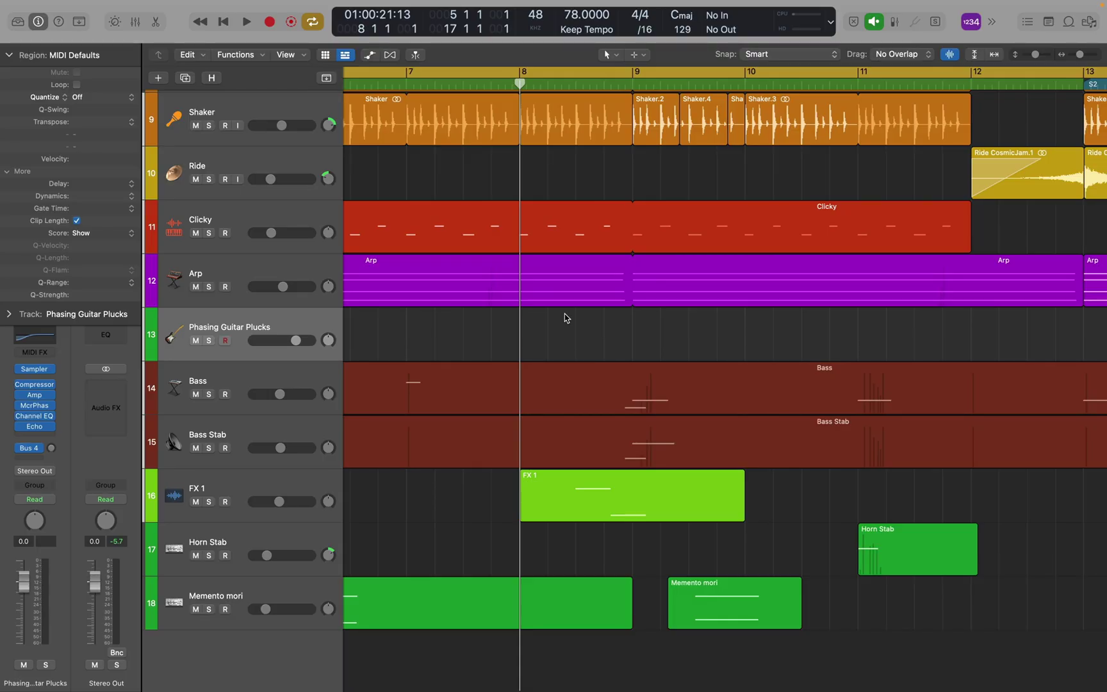
Create a pattern region at bar 8 on Phasing Guitar Plucks, undoing the stray empty region.
key(alt+super)
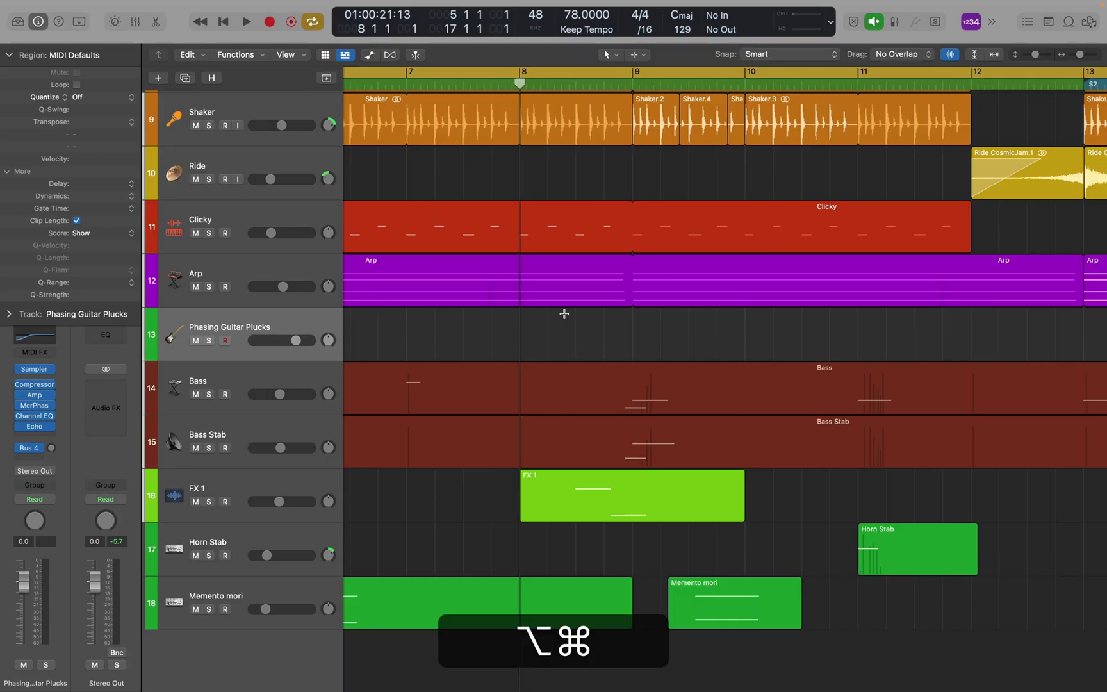
alt+super+click(564, 314)
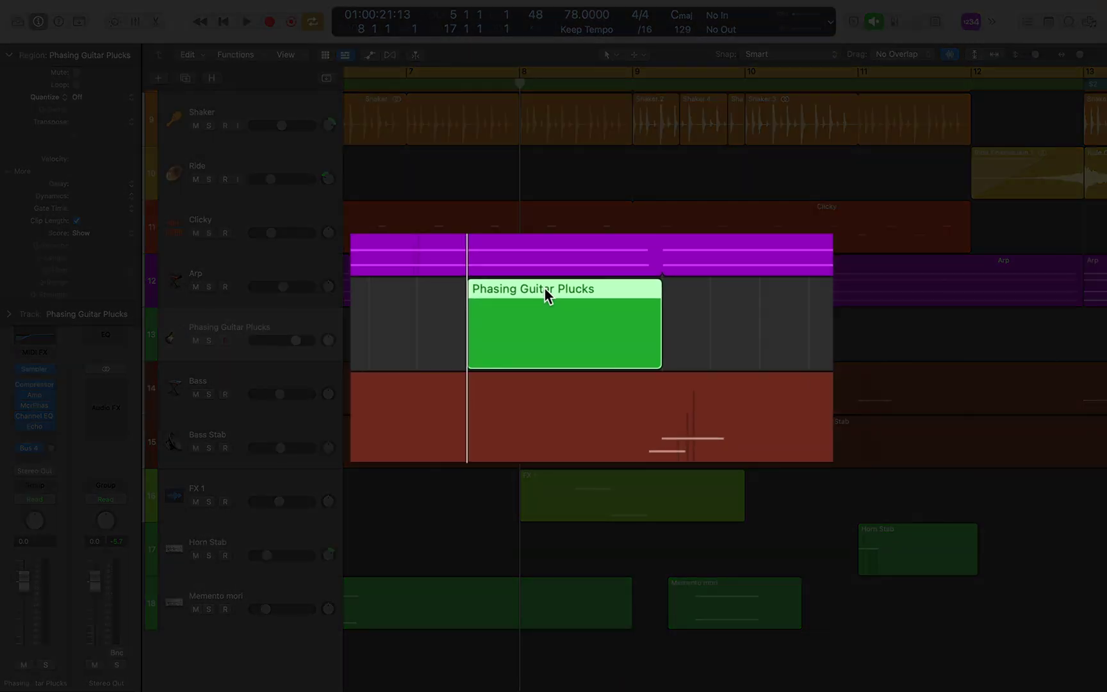
key(super+z)
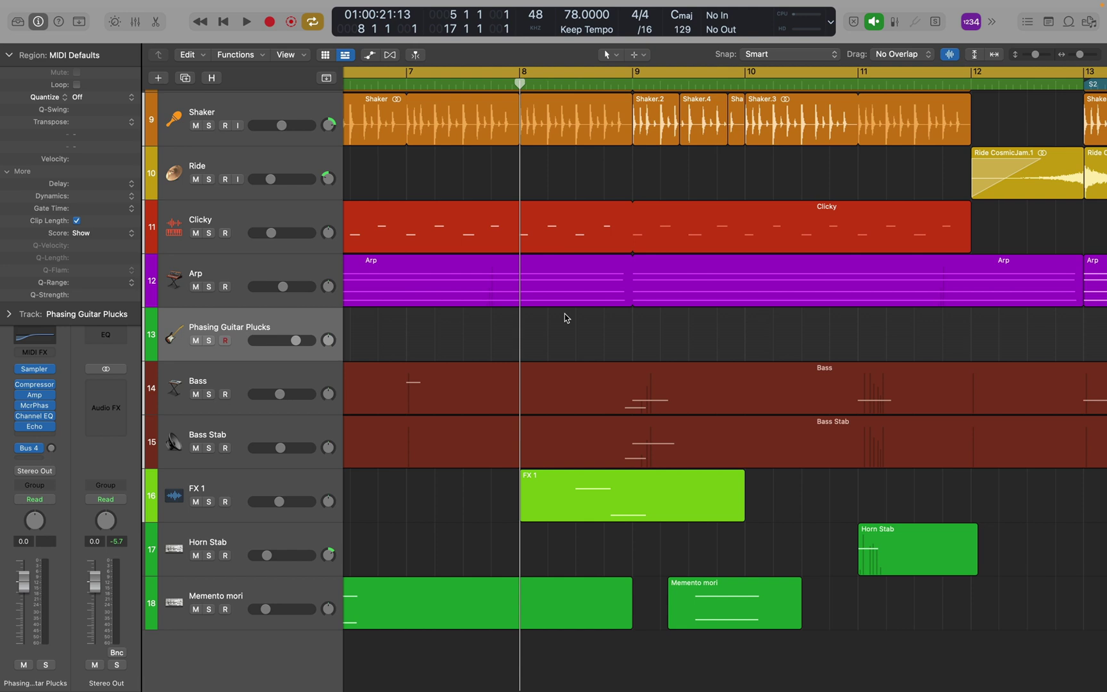
alt+super+click(564, 314)
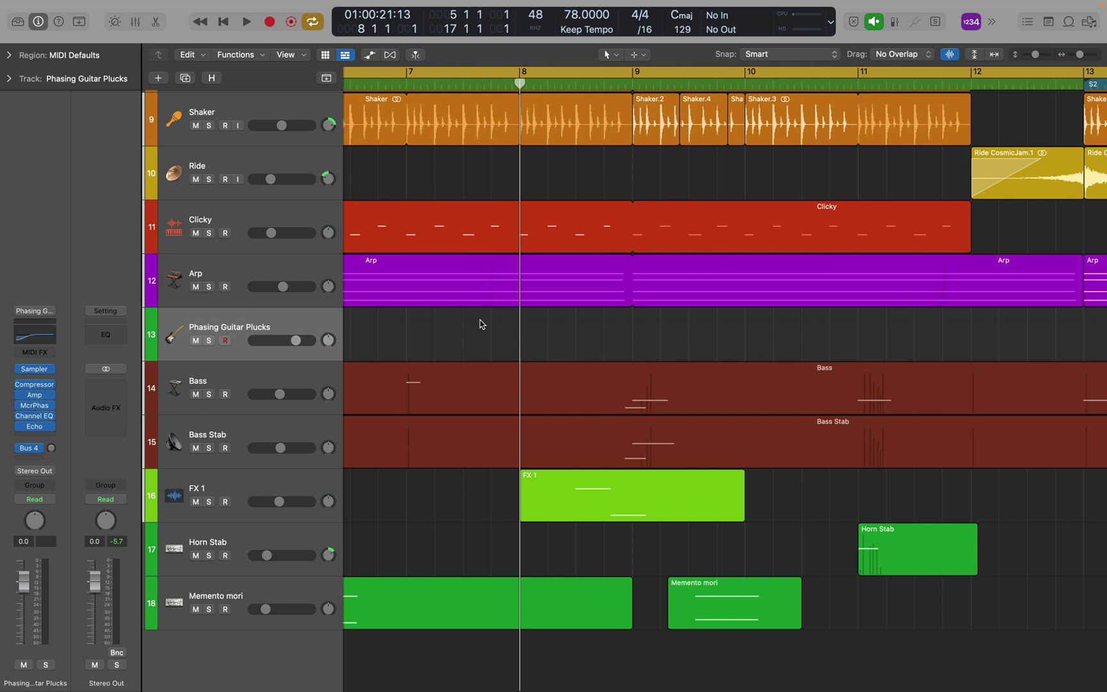
mouse_move(41, 385)
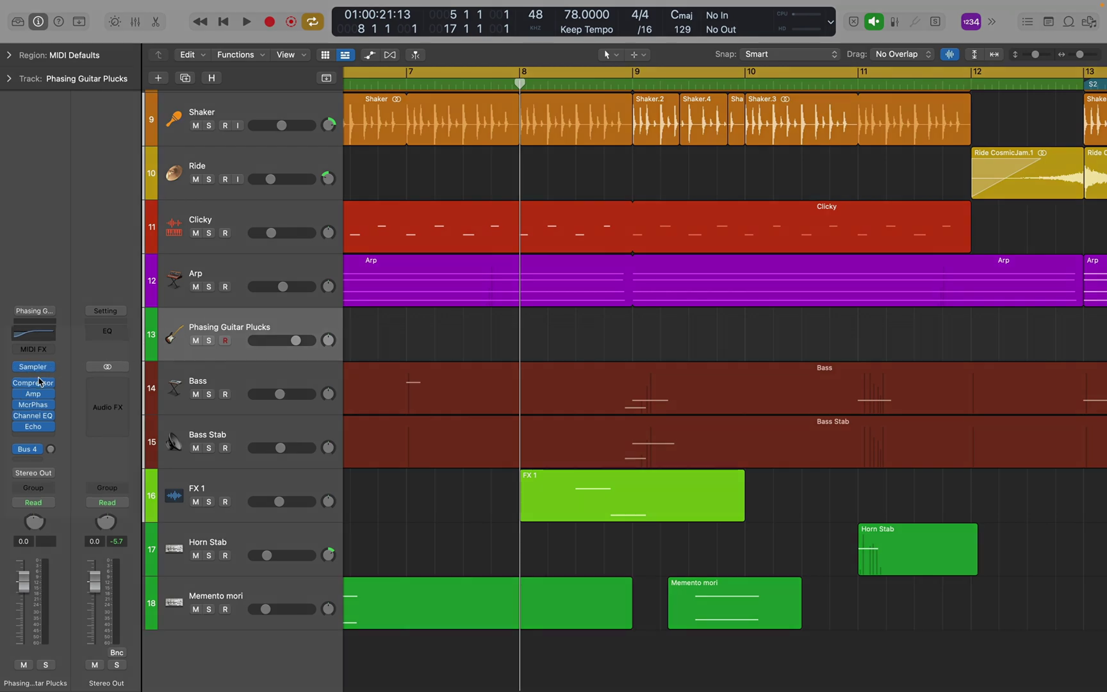
click(57, 363)
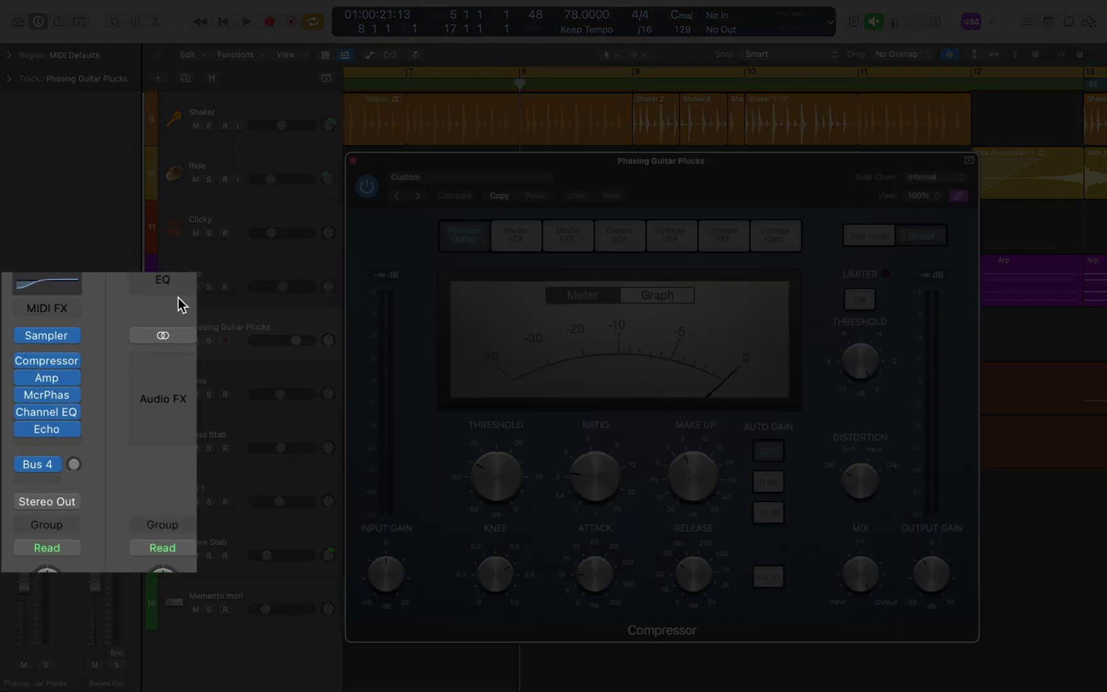
click(353, 160)
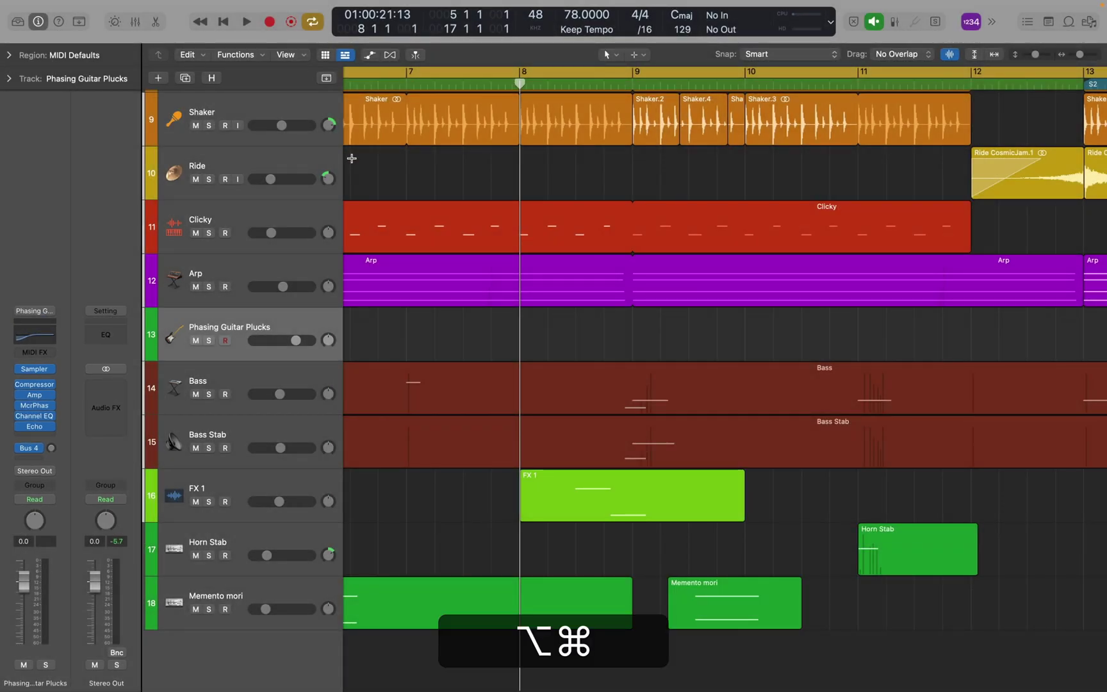
key(alt+super+Delete)
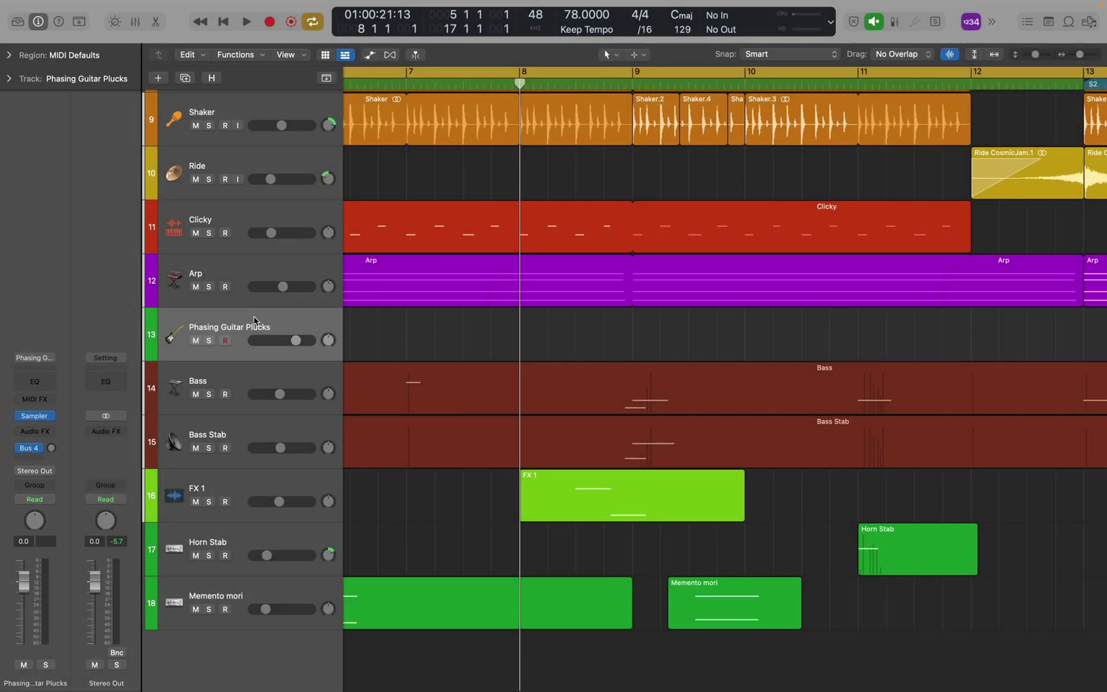
key(super+z)
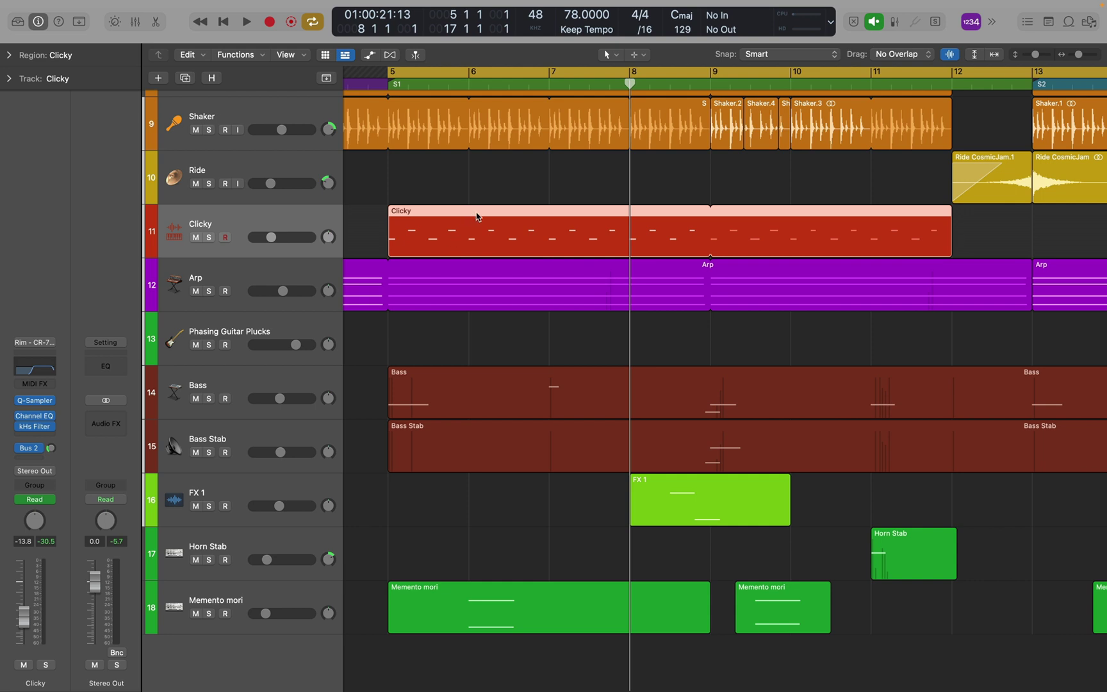
Open Clicky in the Piano Roll and toggle Collapse Mode on, then off with ⌥⌃⌘C.
key(p)
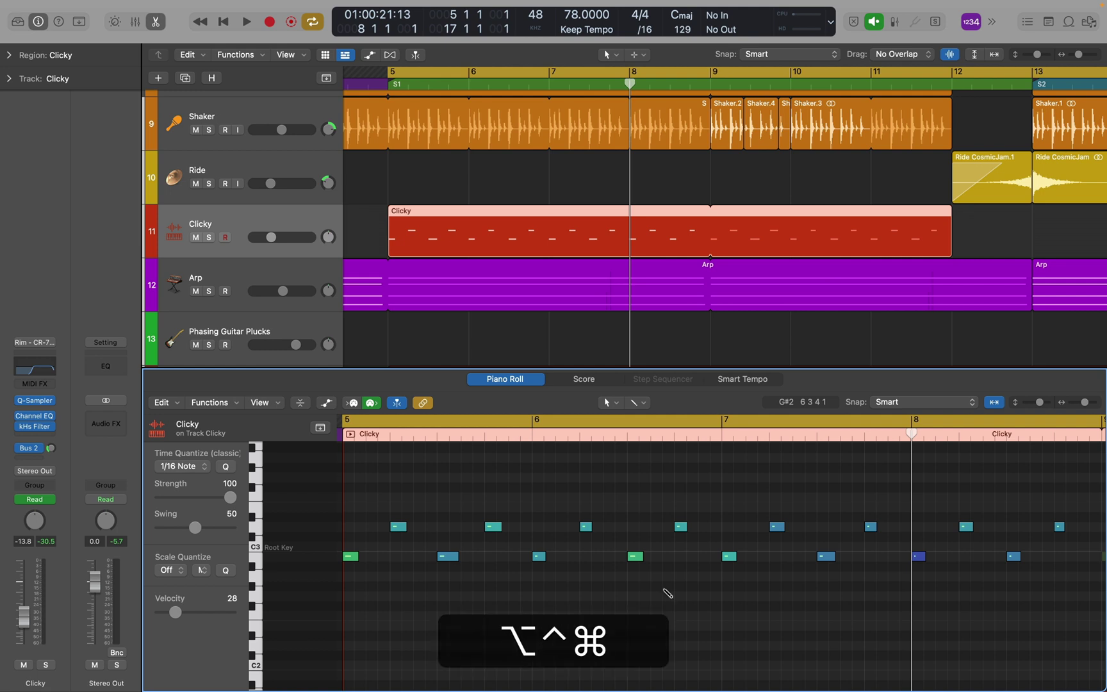
key(ctrl+alt+super+c)
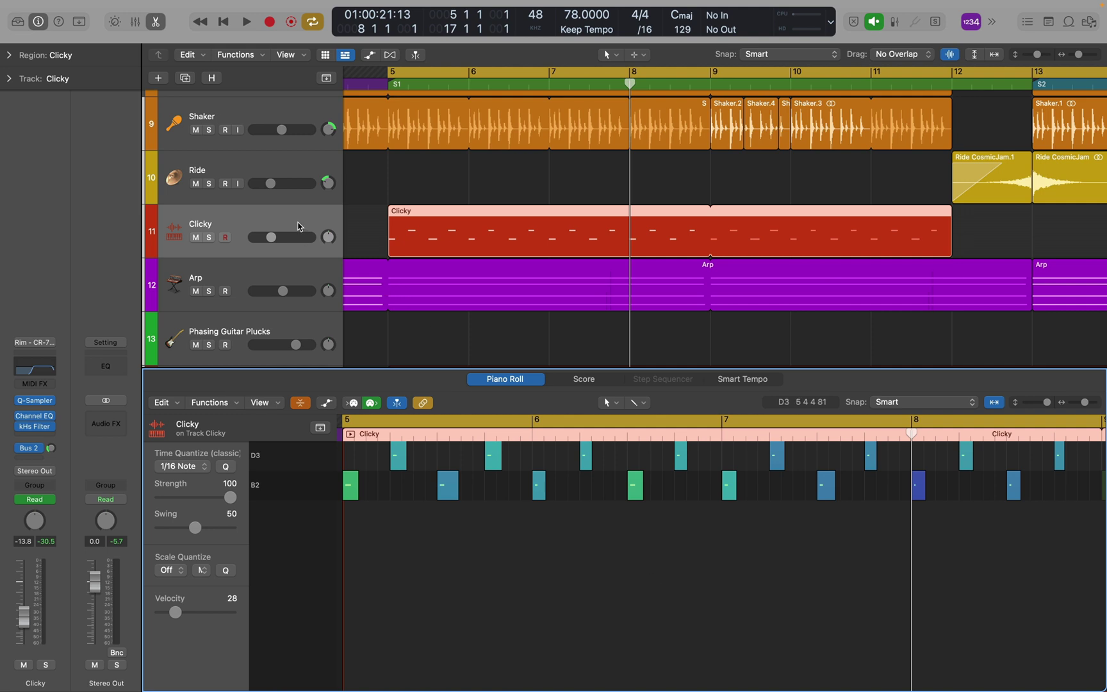
click(299, 226)
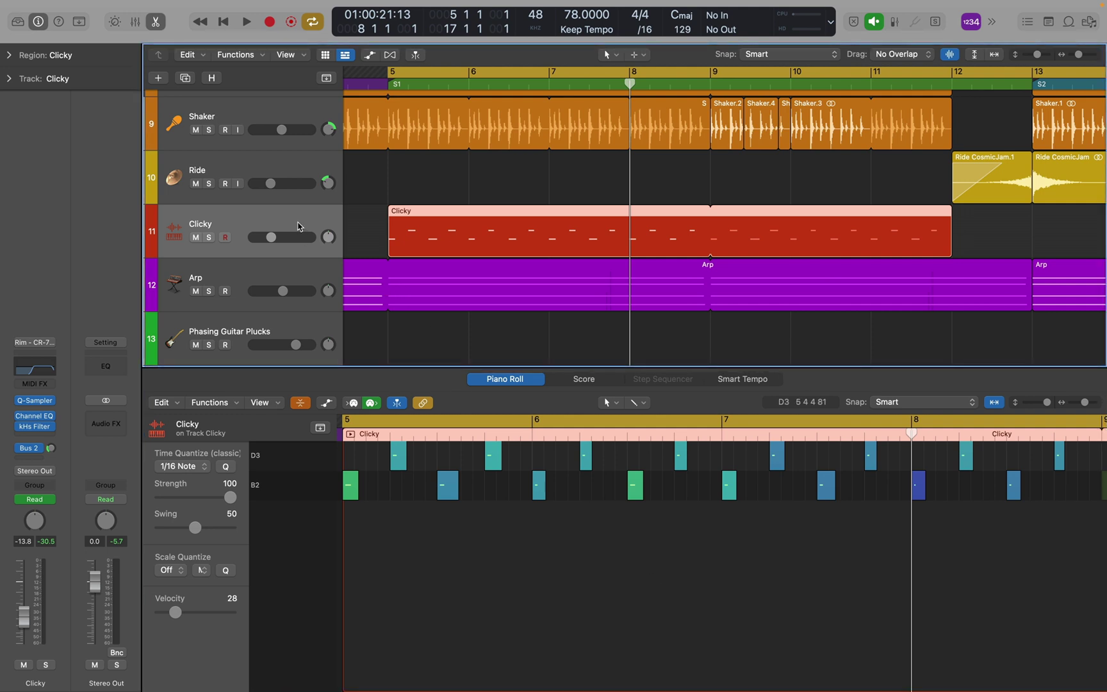
click(436, 539)
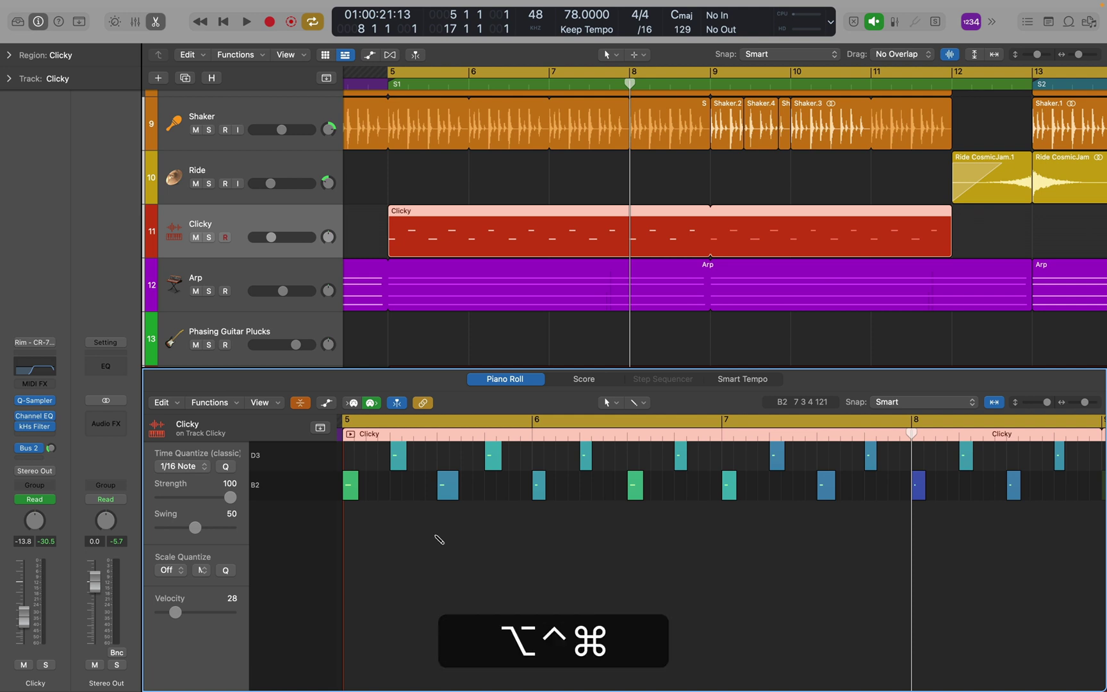
key(ctrl+alt+super+c)
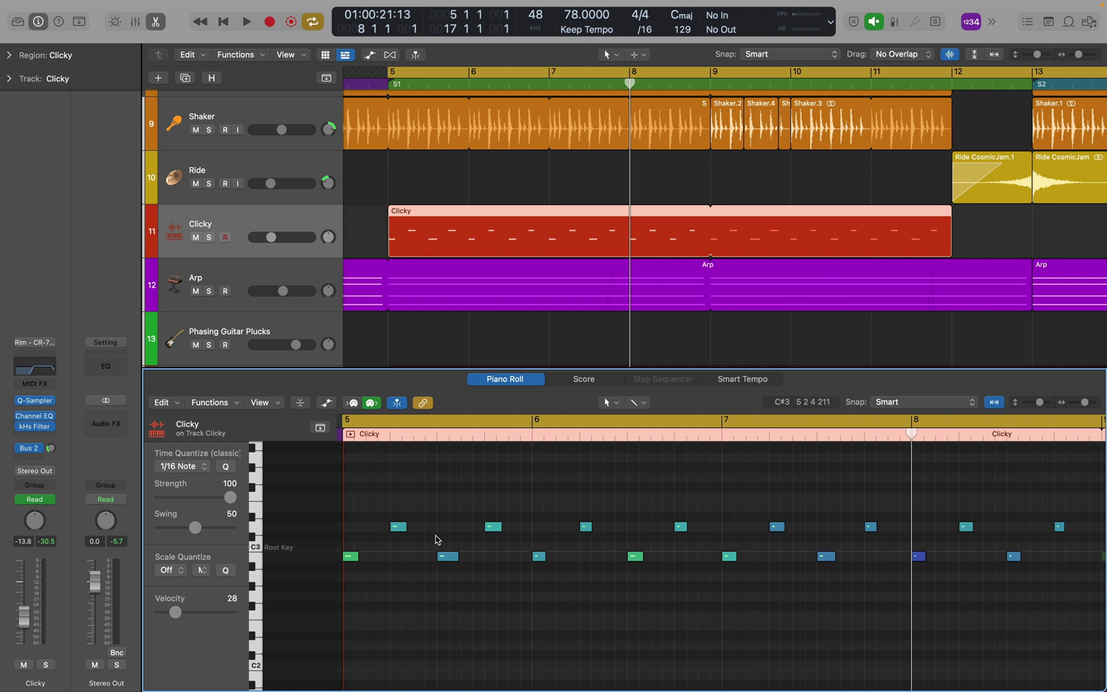
Select the eight D3 notes, lengthen them, and apply Force Legato with ⌥⌘2.
click(260, 528)
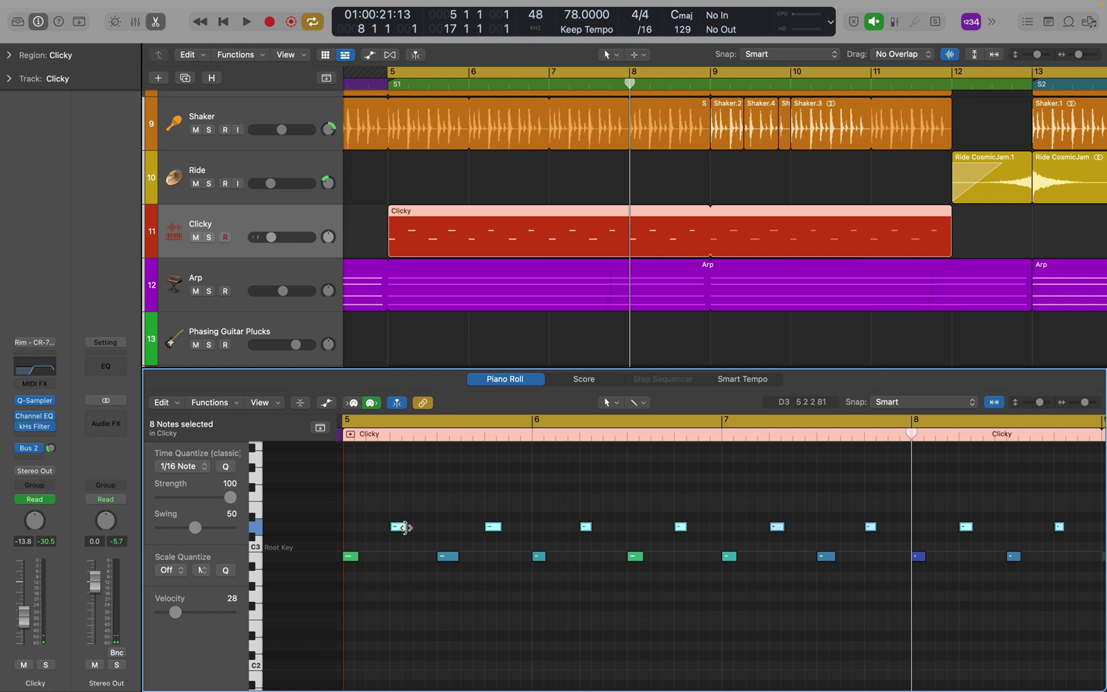
mouse_move(406, 528)
mouse_down()
mouse_move(436, 531)
mouse_move(408, 529)
mouse_up()
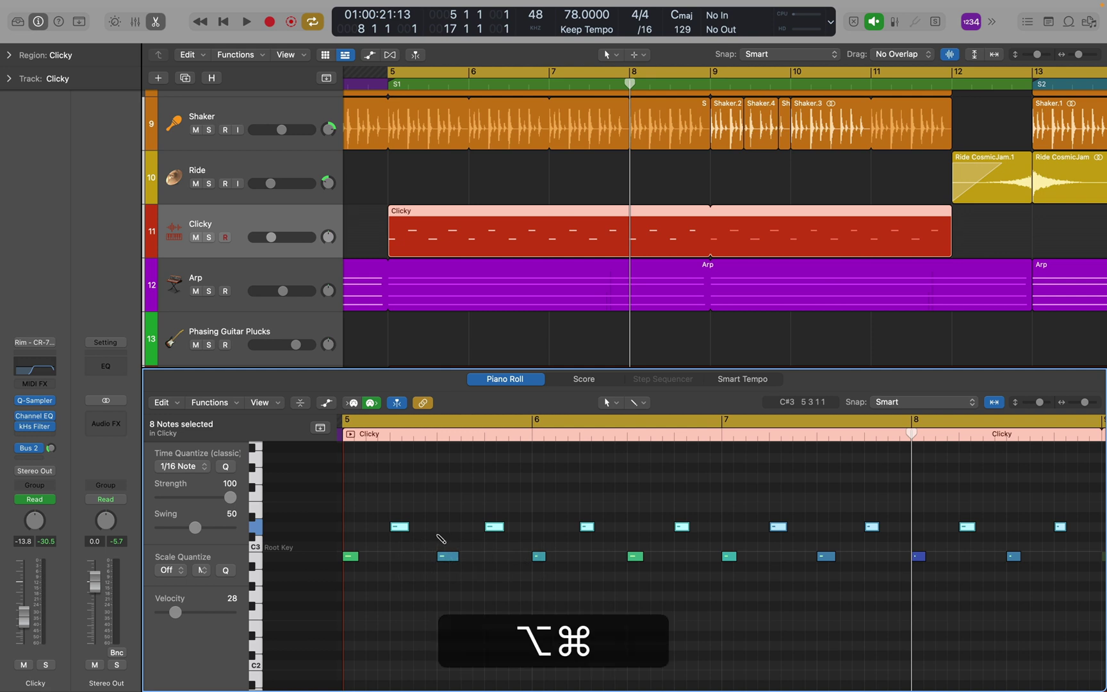
key(alt+super+2)
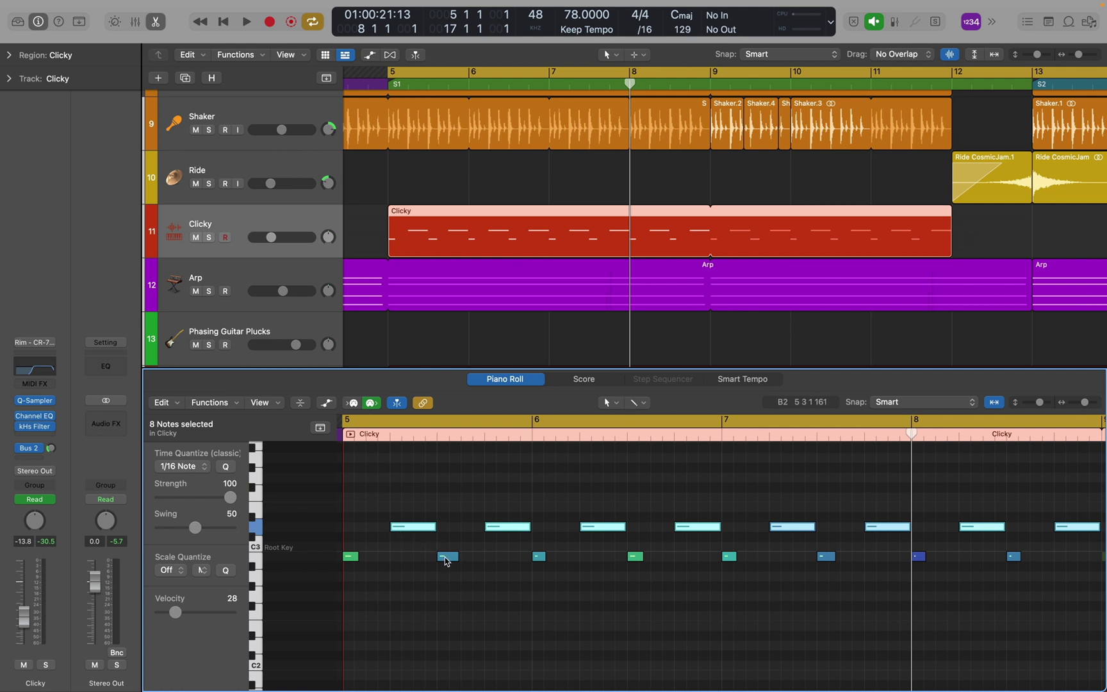
mouse_move(447, 561)
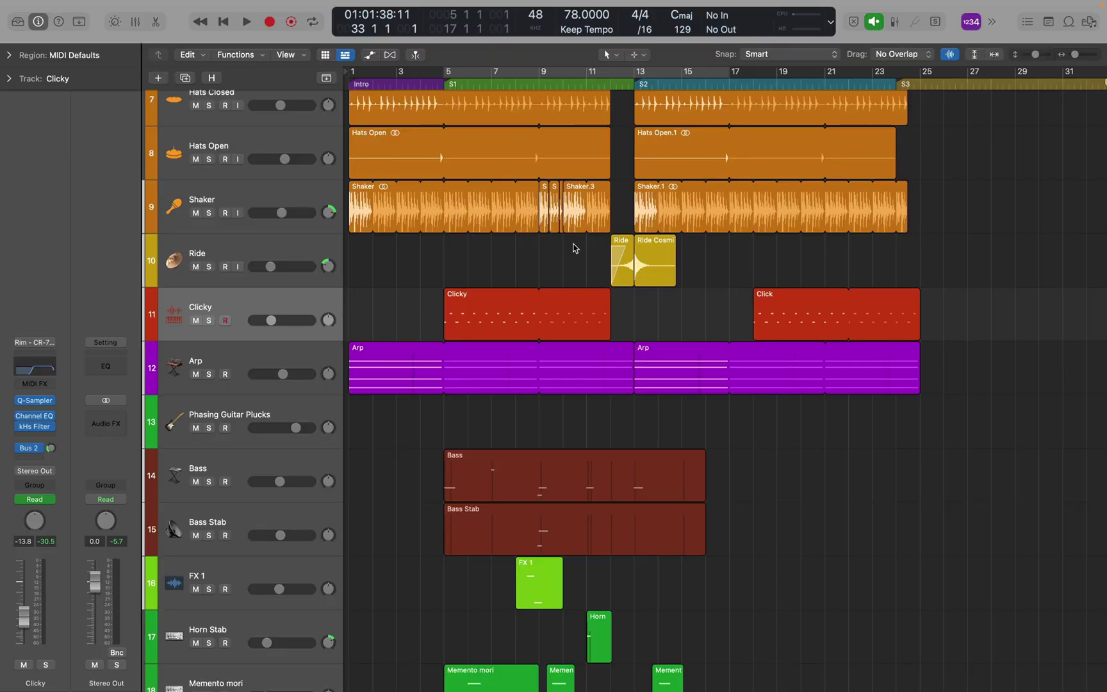
Show the Marquee Ruler above the tracks area.
click(304, 56)
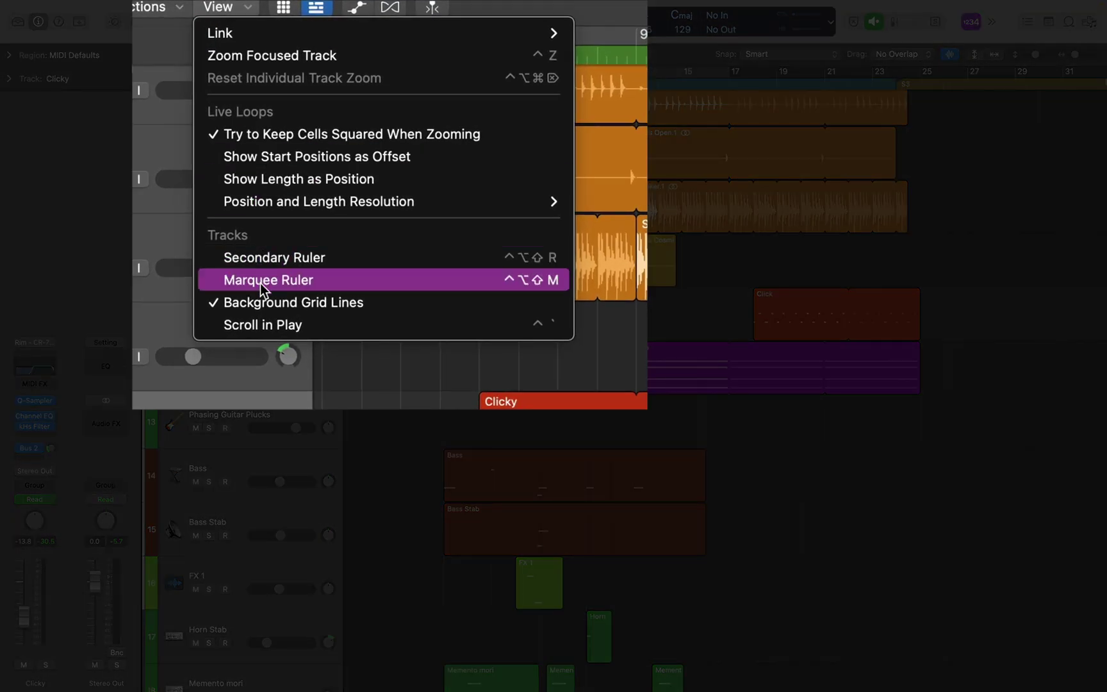
click(260, 283)
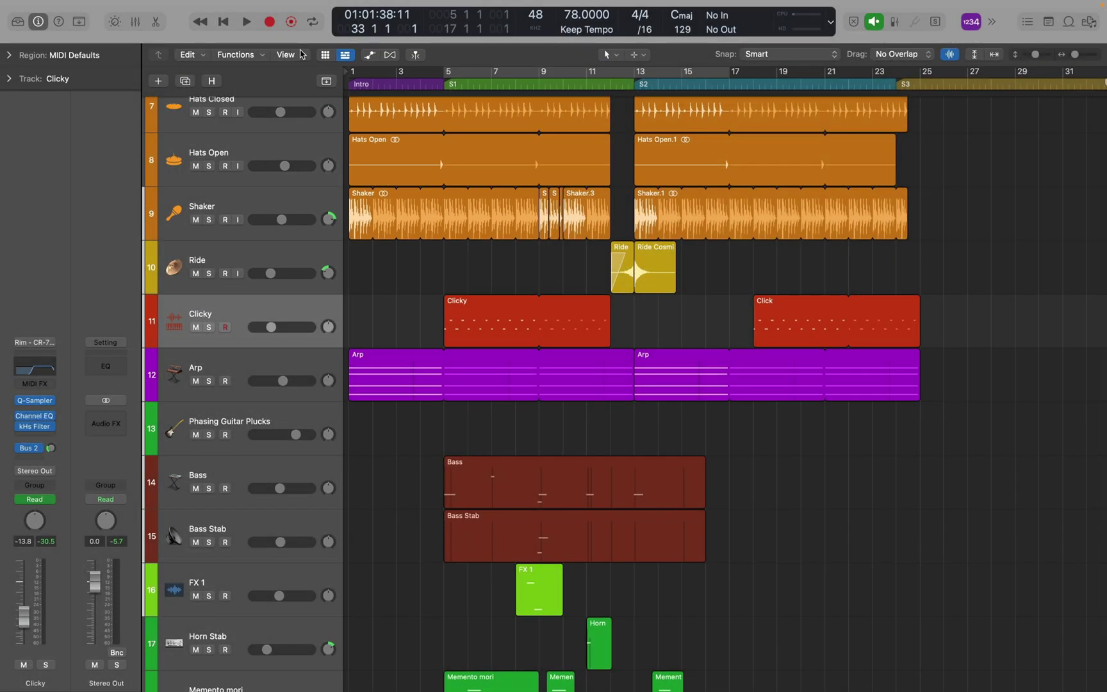
click(265, 7)
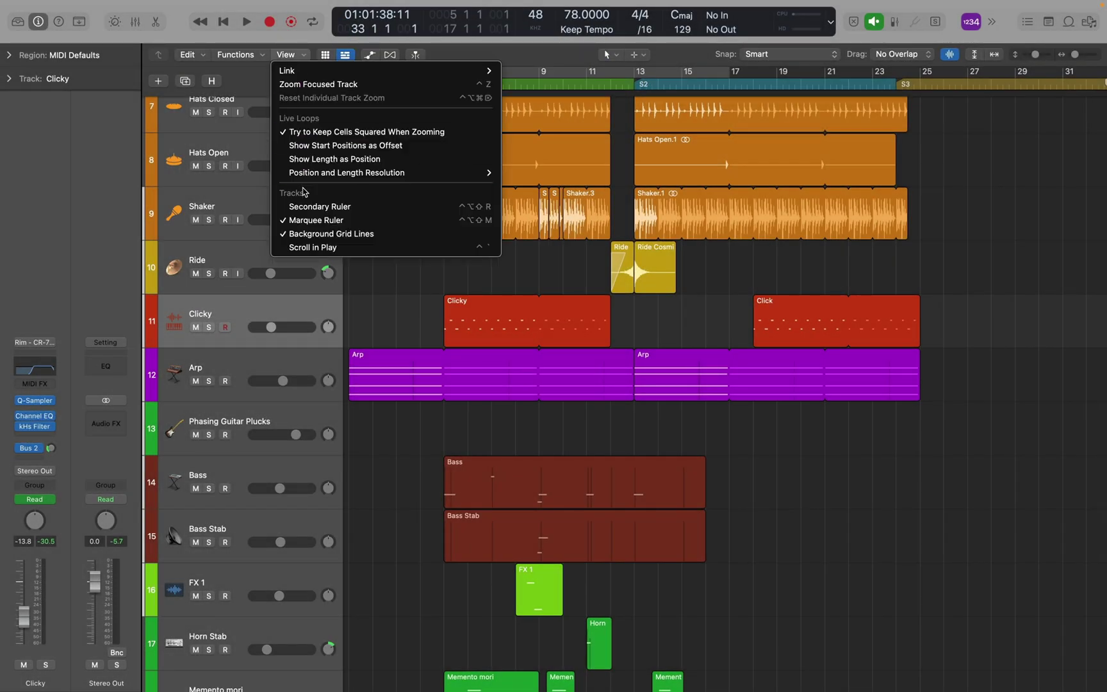
click(308, 221)
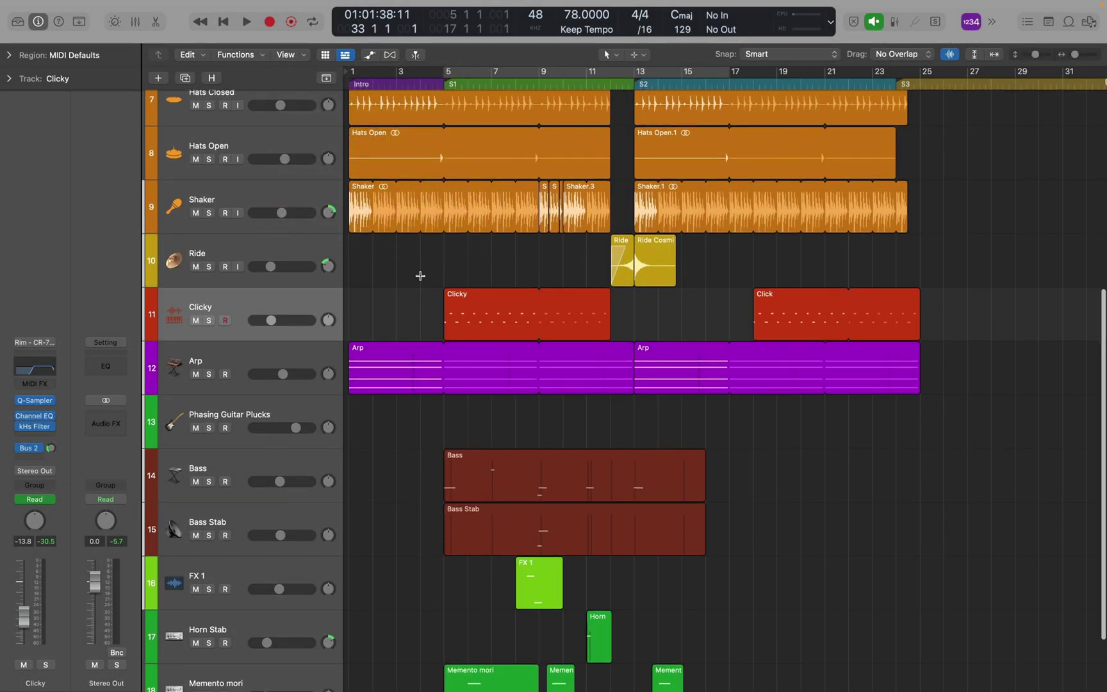
key(alt)
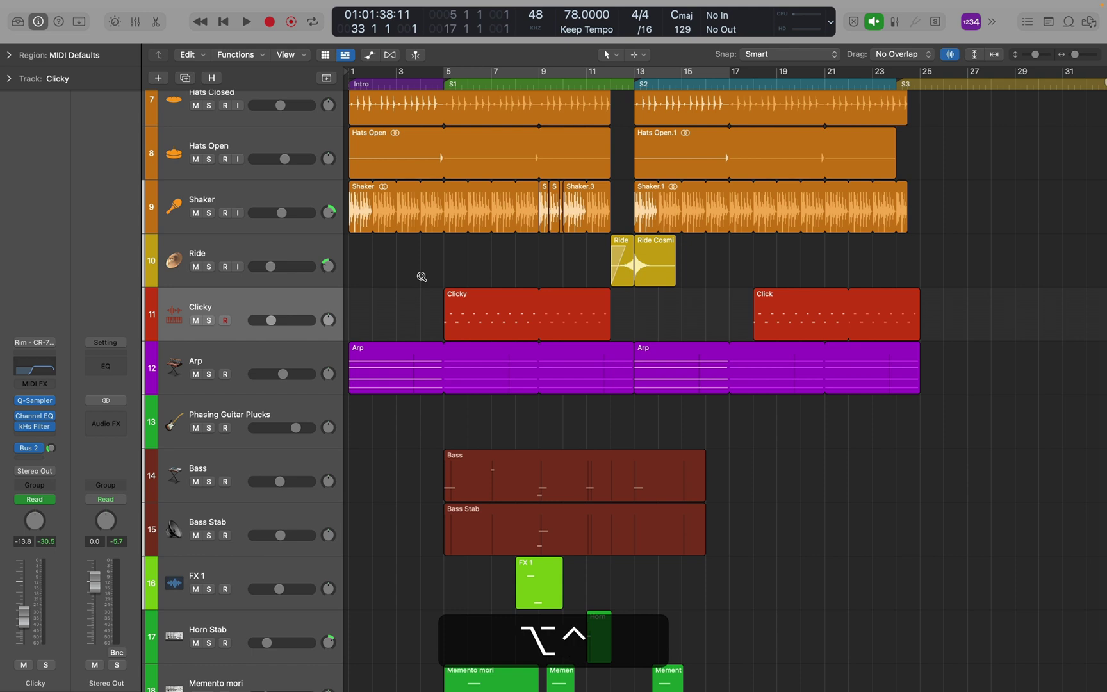
key(ctrl+alt+shift+m)
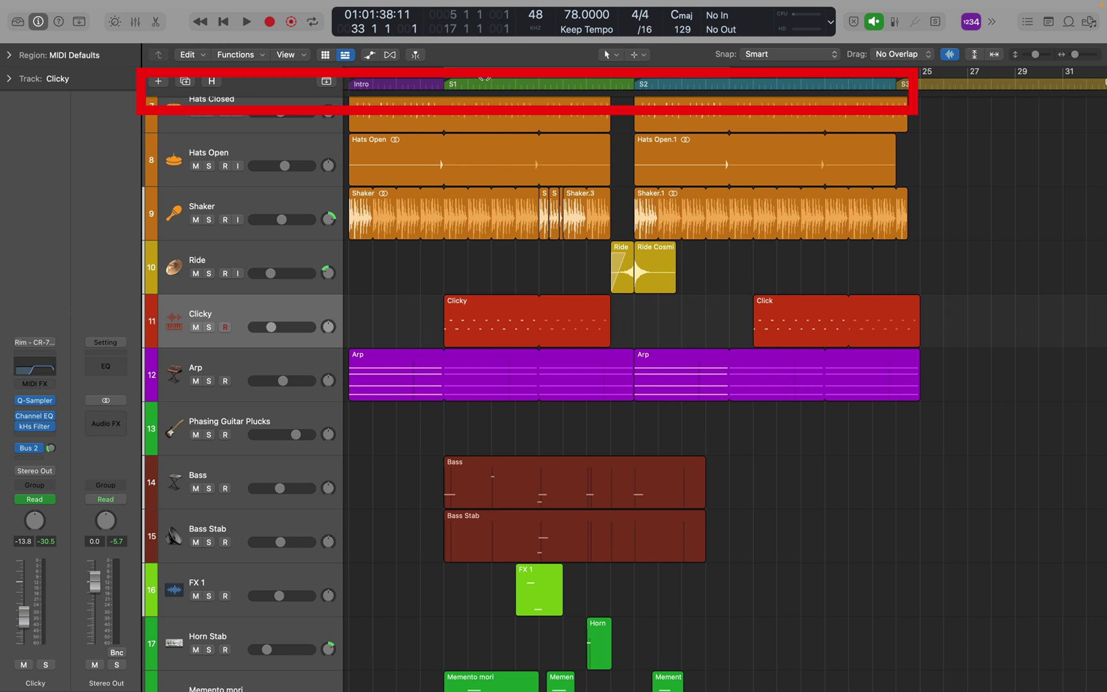
Copy bars 5–13 across all tracks and paste them at bar 25 without automation.
drag(447, 97, 634, 97)
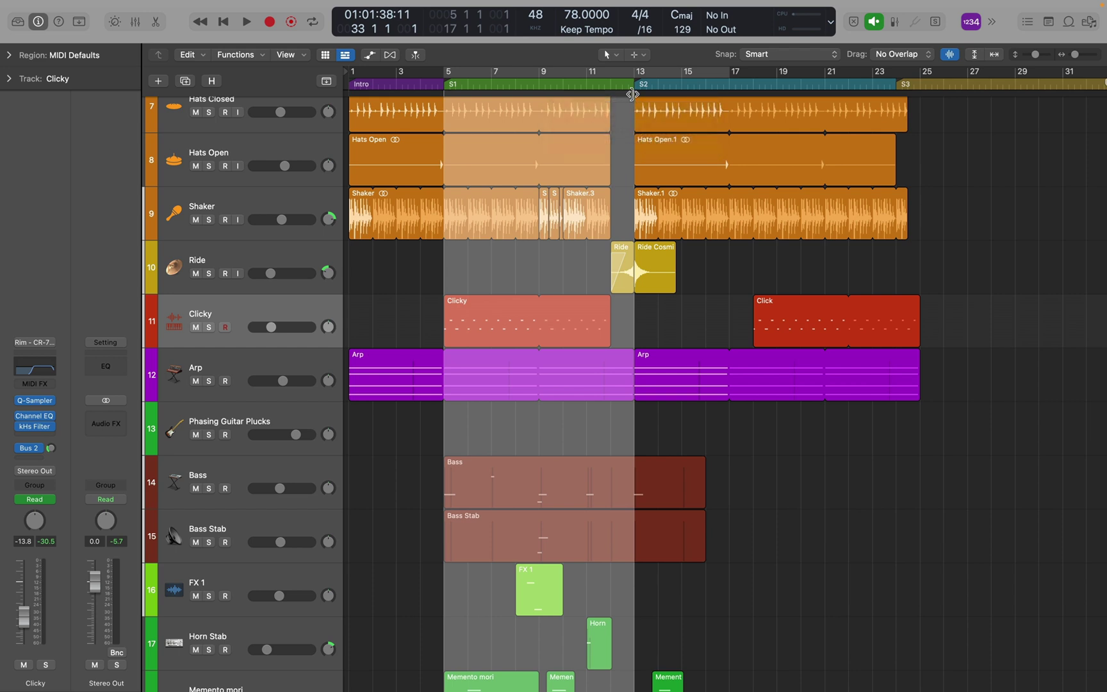
key(super+c)
click(921, 84)
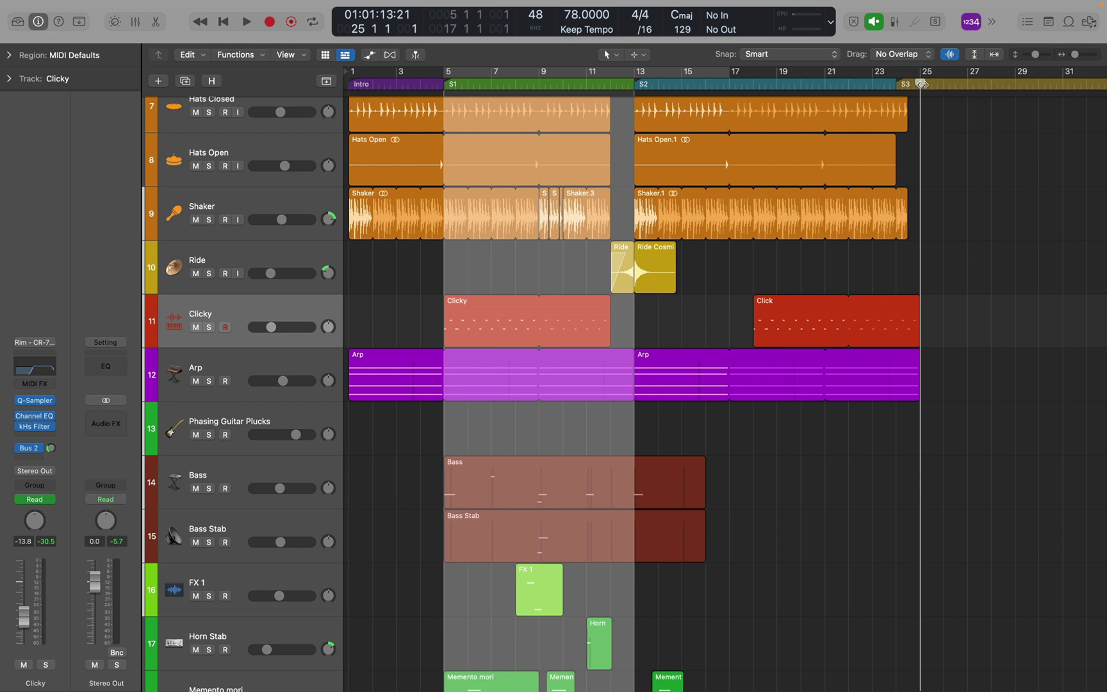
click(922, 85)
key(super+v)
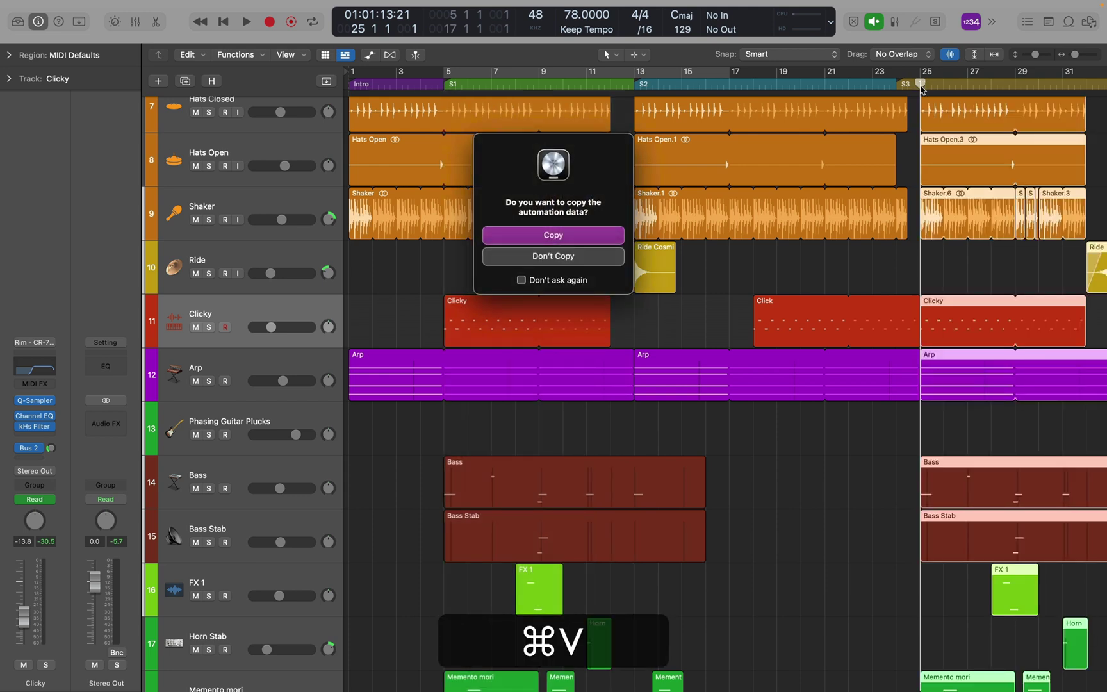
click(577, 259)
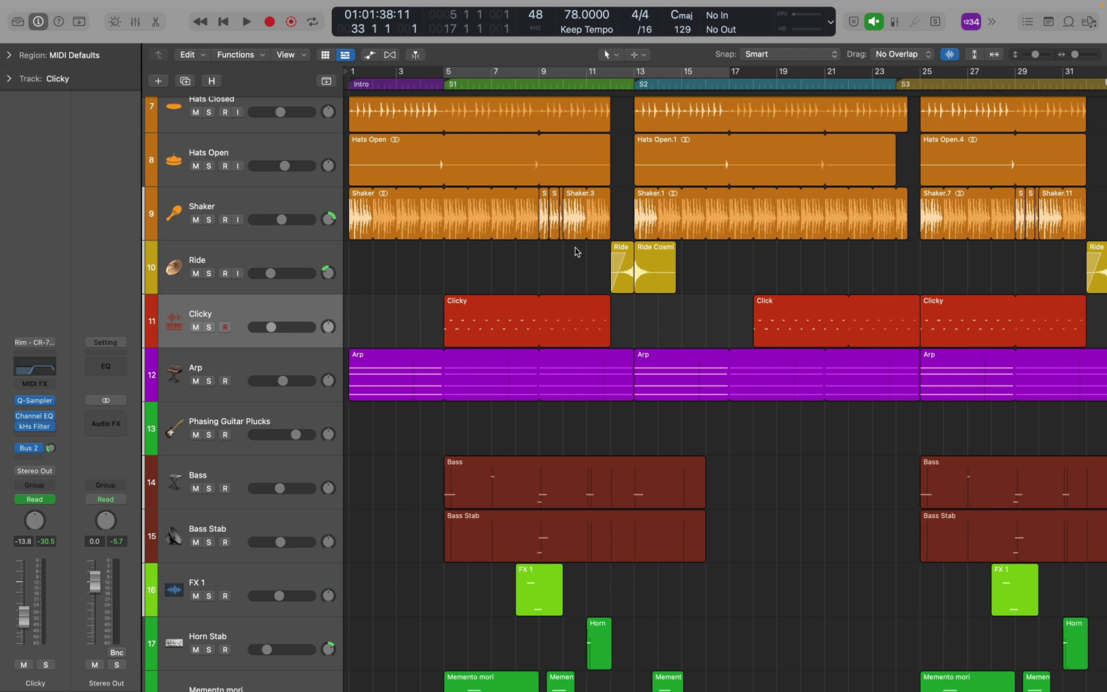
Filter Key Command Assignments by 'color tracks', select Color Tracks by Region, and enable Learn by Key Label.
key(alt+k)
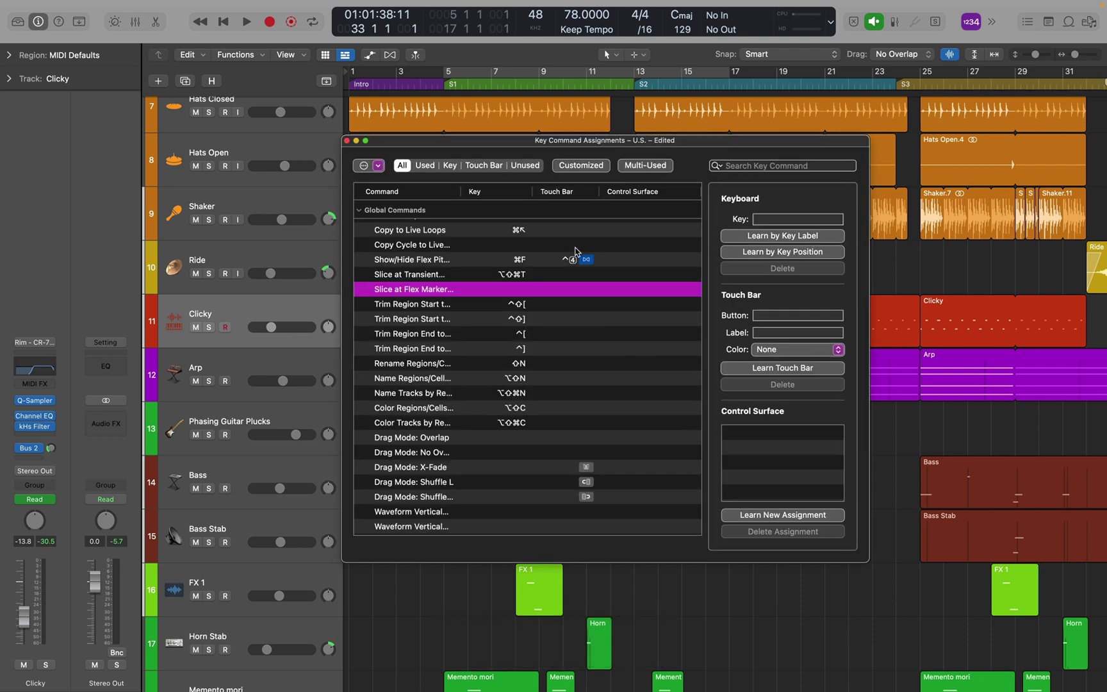
click(739, 165)
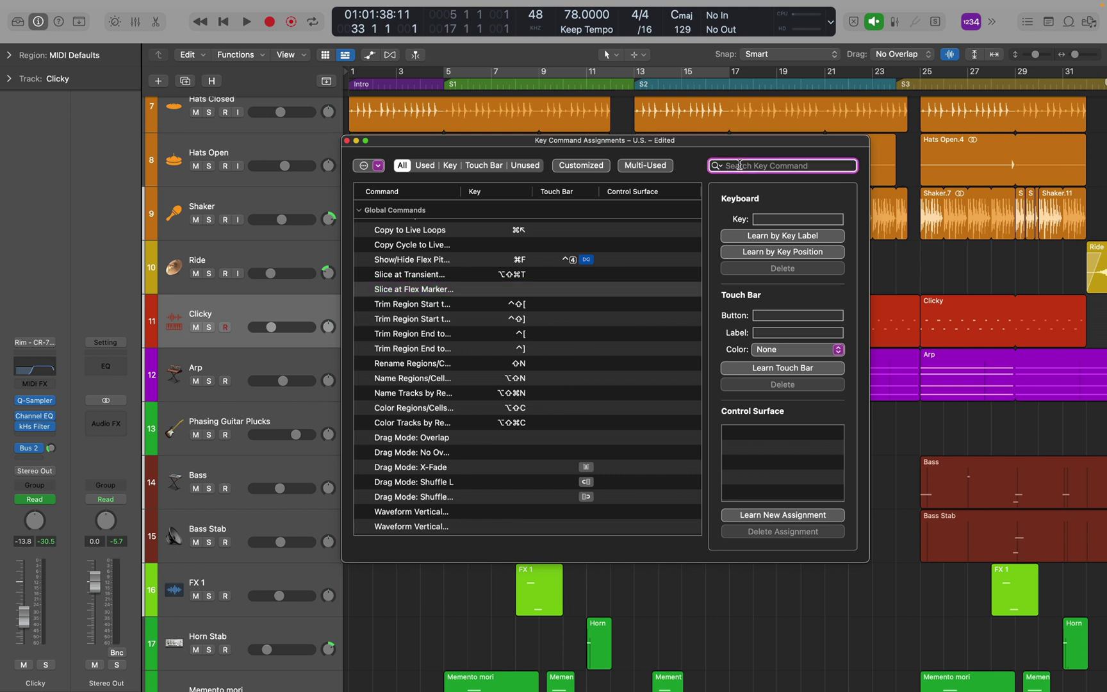
text(color tracks)
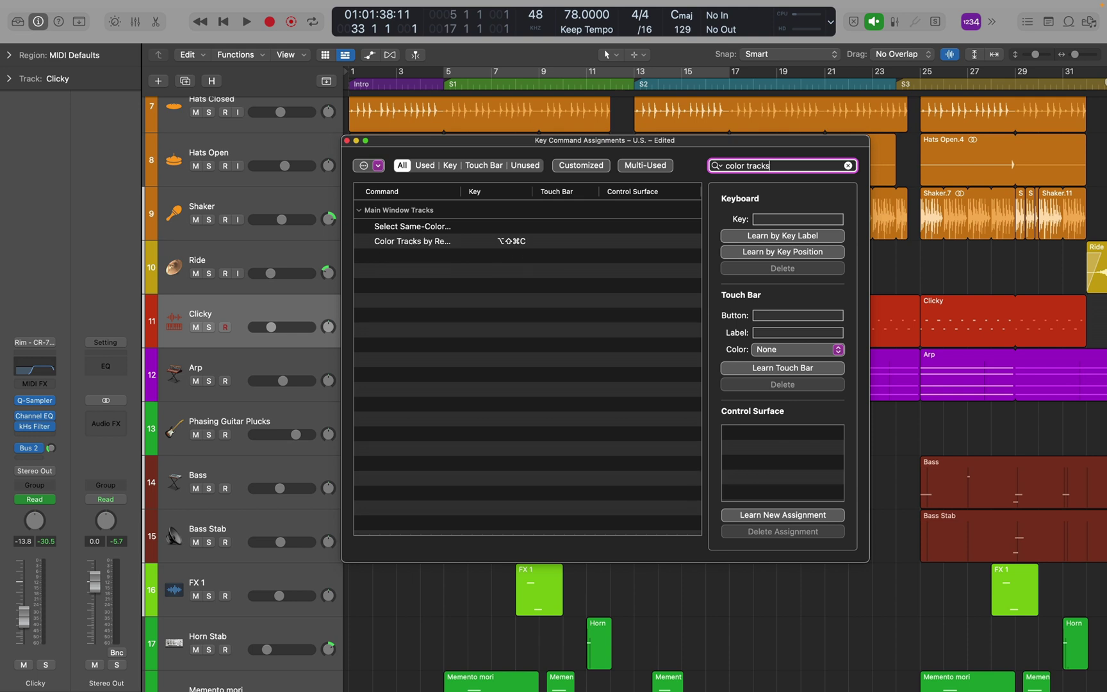
click(462, 247)
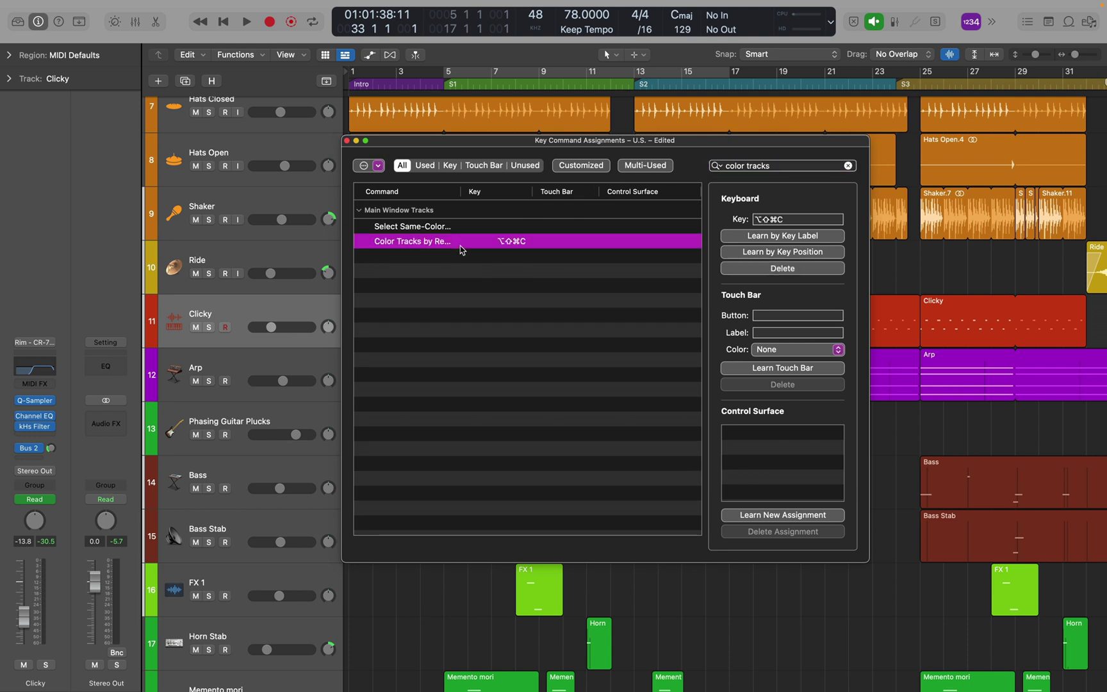
click(807, 242)
click(802, 220)
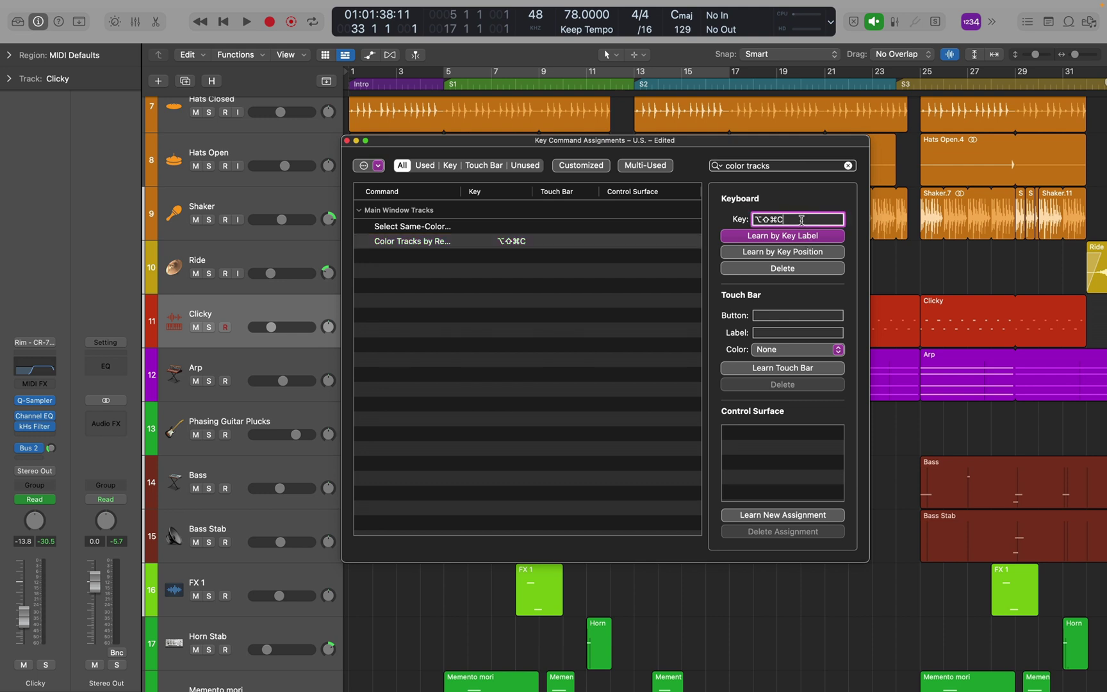